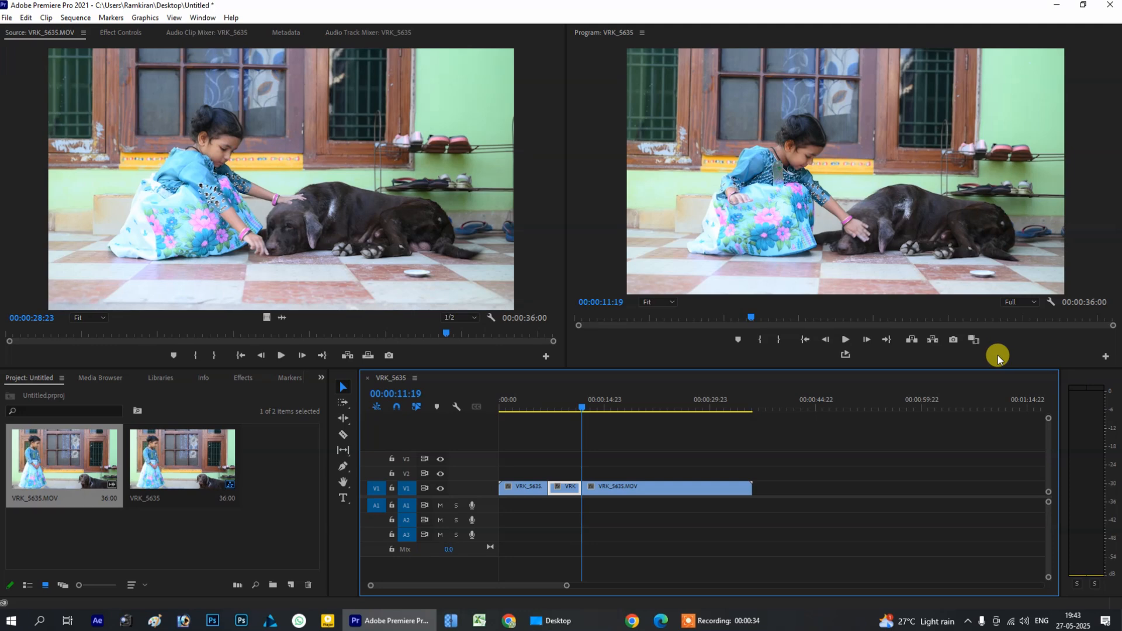
# - Ripple-trim the start of the third clip on V1 frame by frame, shortening the sequence to 00:00:34:16
pyautogui.press('q')
pyautogui.press('q')
pyautogui.press('q')
pyautogui.press('q')
pyautogui.press('q')
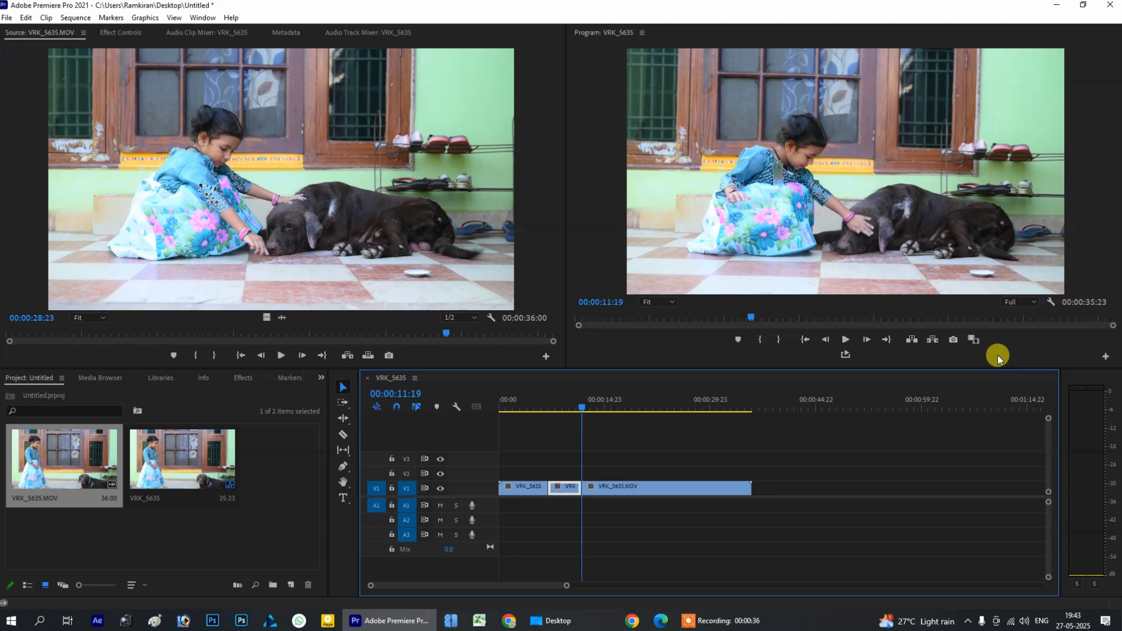
pyautogui.press('Right')
pyautogui.press('q')
pyautogui.press('Right')
pyautogui.press('q')
pyautogui.press('Right')
pyautogui.press('q')
pyautogui.press('Right')
pyautogui.press('q')
pyautogui.press('Right')
pyautogui.press('q')
pyautogui.press('Right')
pyautogui.press('q')
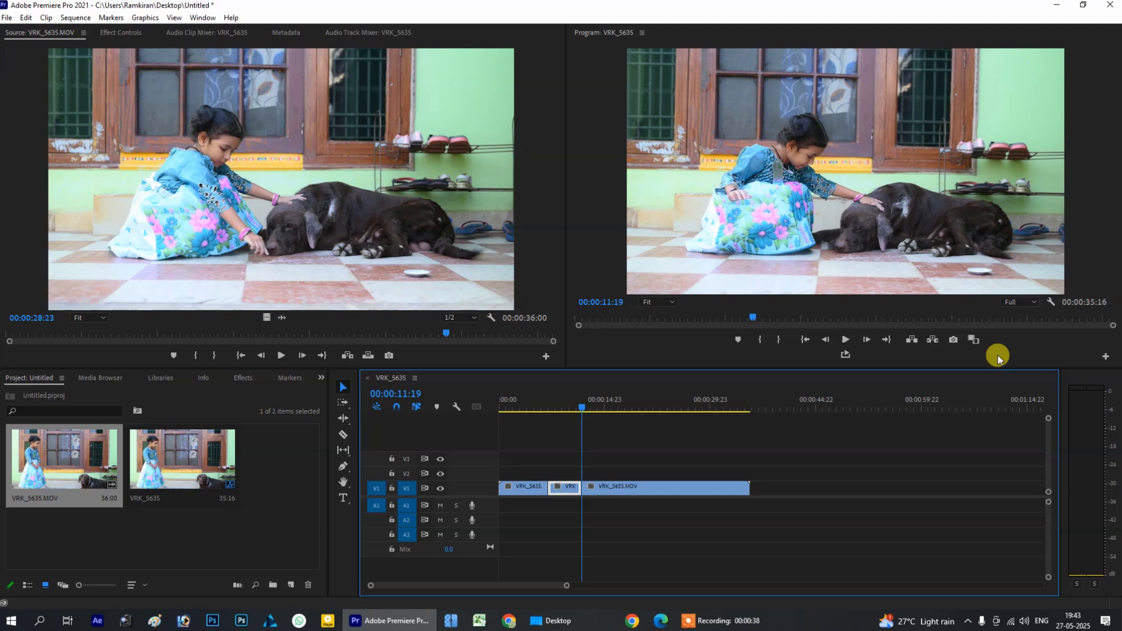
pyautogui.press('Right')
pyautogui.press('q')
pyautogui.press('Right')
pyautogui.press('q')
pyautogui.press('Right')
pyautogui.press('q')
pyautogui.press('Right')
pyautogui.press('q')
pyautogui.press('Right')
pyautogui.press('q')
pyautogui.press('Right')
pyautogui.press('q')
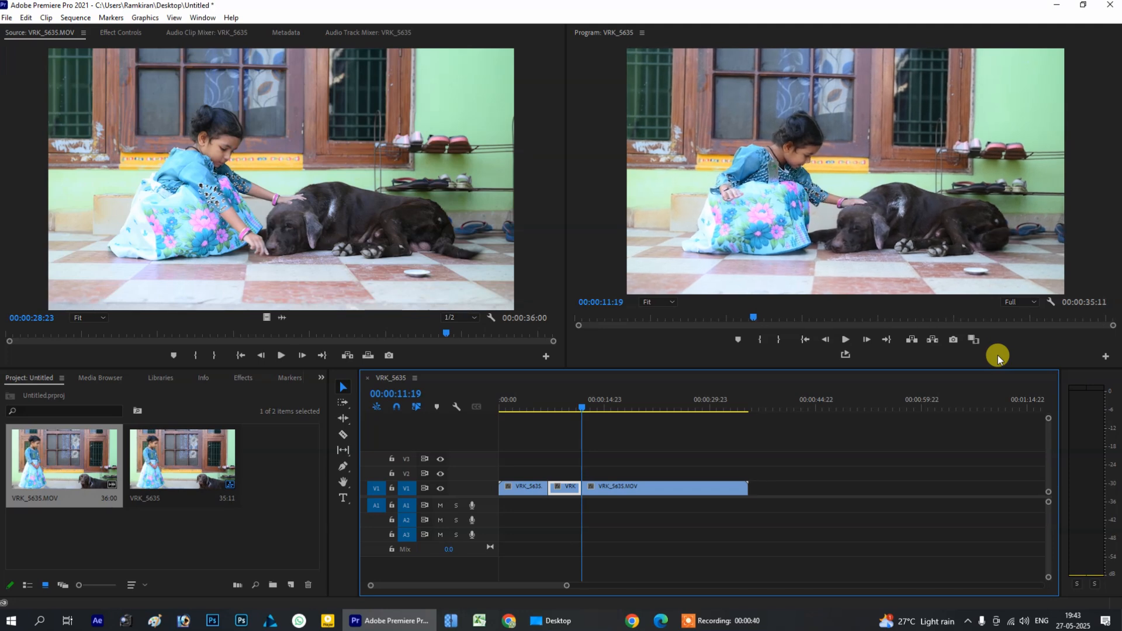
pyautogui.press('Right')
pyautogui.press('q')
pyautogui.press('Right')
pyautogui.press('q')
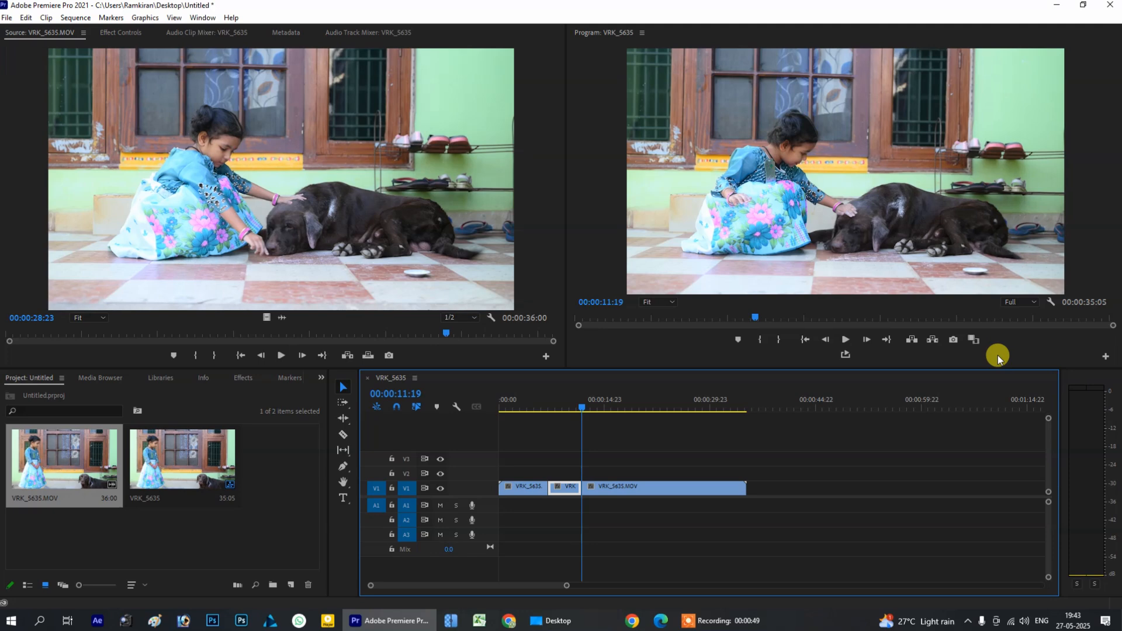
pyautogui.press('Right')
pyautogui.press('q')
pyautogui.press('Right')
pyautogui.press('q')
pyautogui.press('Right')
pyautogui.press('q')
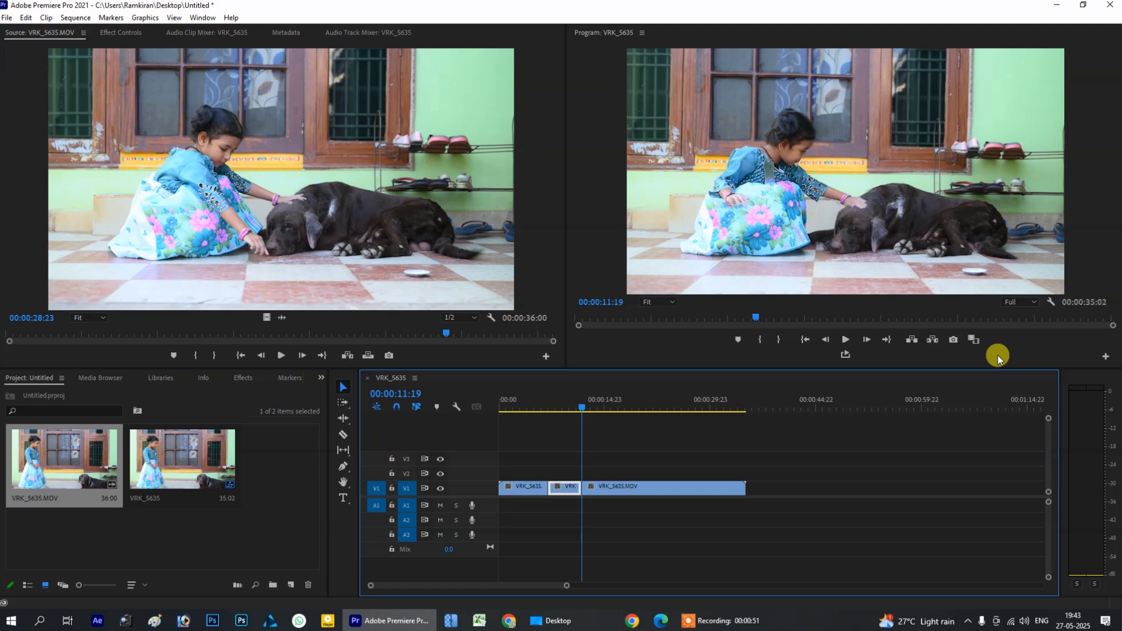
pyautogui.press('Right')
pyautogui.press('q')
pyautogui.press('Right')
pyautogui.press('q')
pyautogui.press('Right')
pyautogui.press('q')
pyautogui.press('Right')
pyautogui.press('q')
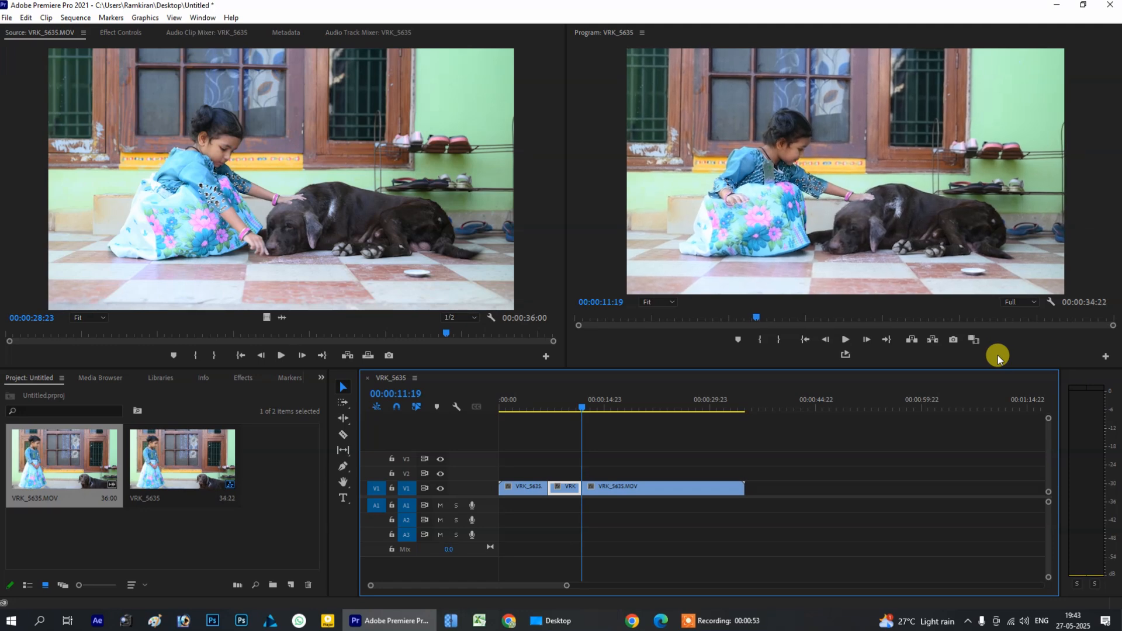
pyautogui.press('Right')
pyautogui.press('q')
pyautogui.press('Right')
pyautogui.press('q')
pyautogui.press('Right')
pyautogui.press('q')
pyautogui.press('Right')
pyautogui.press('q')
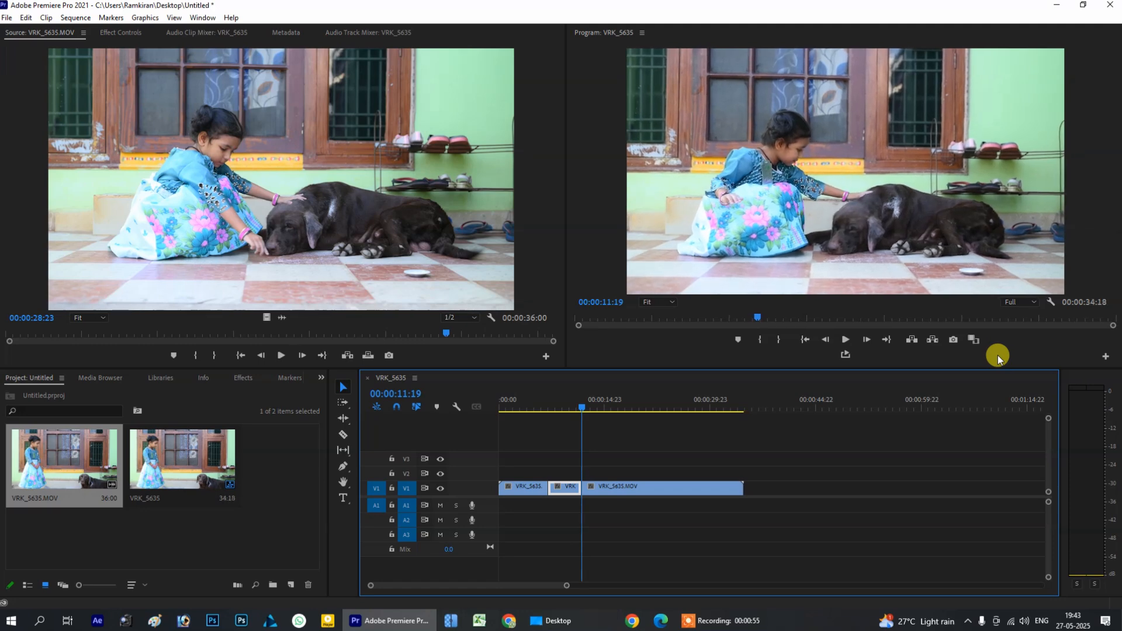
pyautogui.press('Right')
pyautogui.press('q')
pyautogui.press('Right')
pyautogui.press('q')
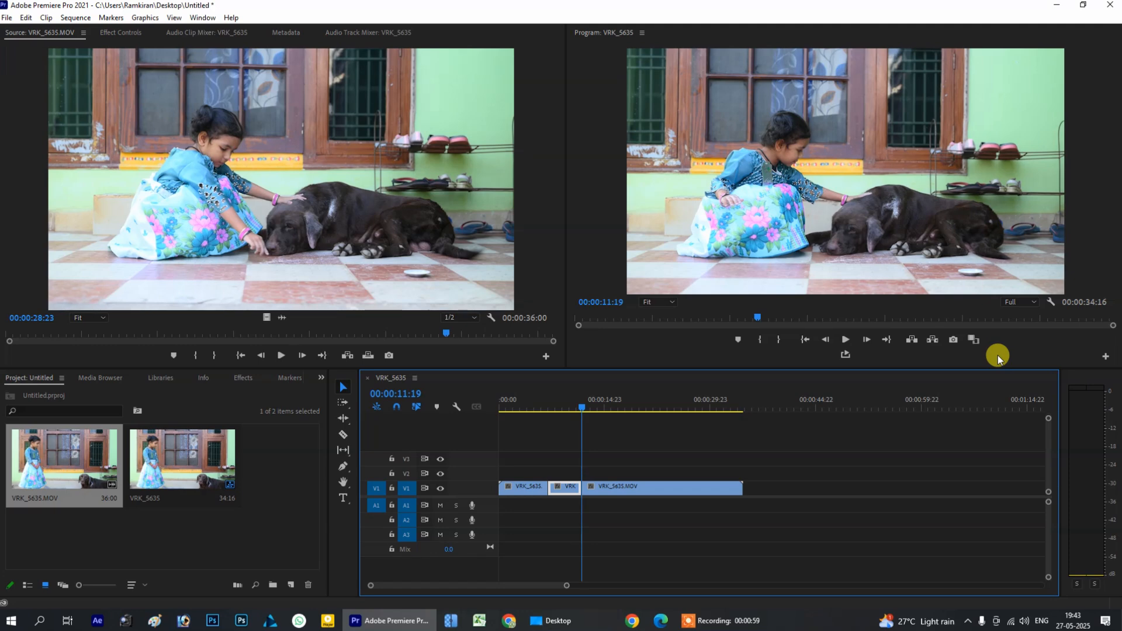
# - Keep ripple-trimming the start of the third clip continuously until the sequence duration is about 00:00:25:08
pyautogui.press('q')
pyautogui.press('q')
pyautogui.press('q')
pyautogui.press('q')
pyautogui.press('q')
pyautogui.press('q')
pyautogui.press('q')
pyautogui.press('q')
pyautogui.press('q')
pyautogui.press('q')
pyautogui.press('q')
pyautogui.press('q')
pyautogui.press('q')
pyautogui.press('q')
pyautogui.press('q')
pyautogui.press('q')
pyautogui.press('q')
pyautogui.press('q')
pyautogui.press('q')
pyautogui.press('q')
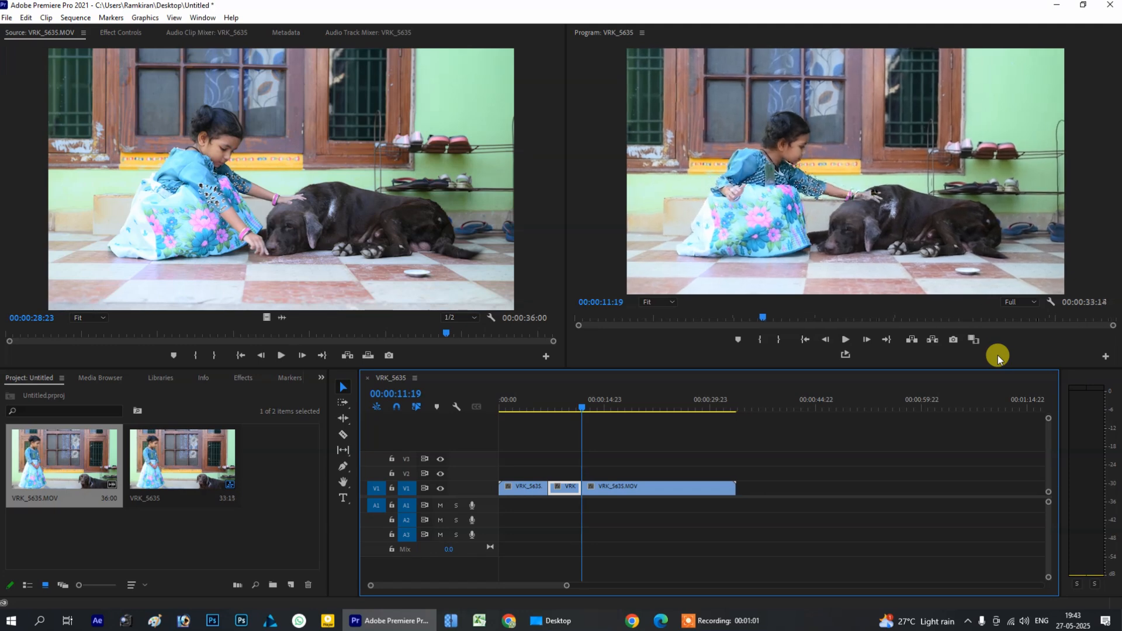
pyautogui.press('q')
pyautogui.press('q')
pyautogui.press('q')
pyautogui.press('q')
pyautogui.press('q')
pyautogui.press('q')
pyautogui.press('q')
pyautogui.press('q')
pyautogui.press('q')
pyautogui.press('q')
pyautogui.press('q')
pyautogui.press('q')
pyautogui.press('q')
pyautogui.press('q')
pyautogui.press('q')
pyautogui.press('q')
pyautogui.press('q')
pyautogui.press('q')
pyautogui.press('q')
pyautogui.press('q')
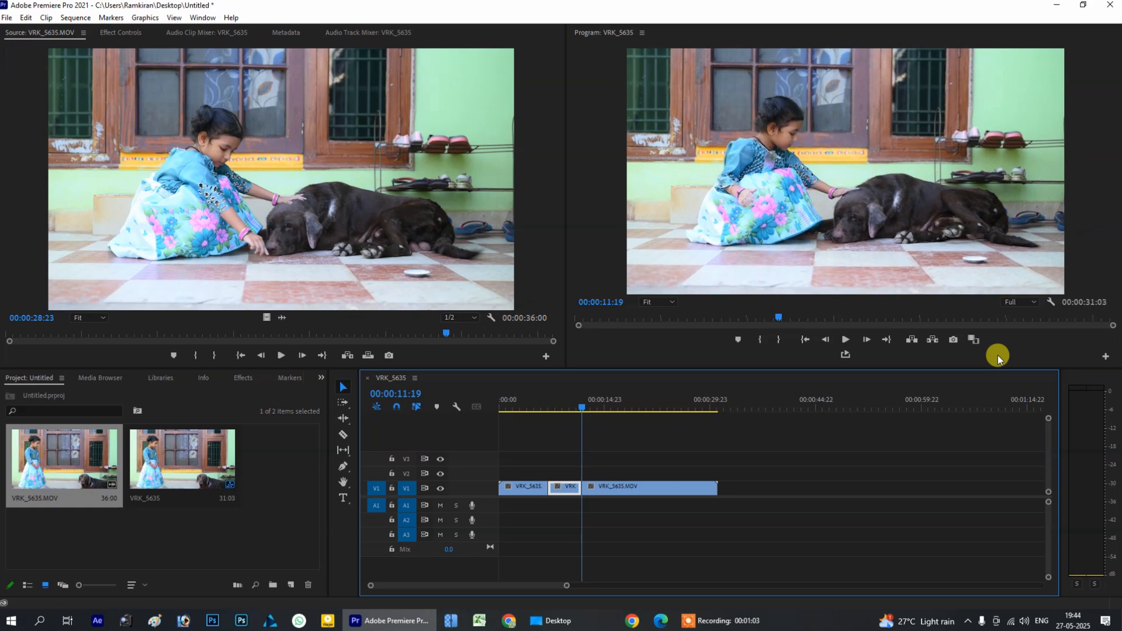
pyautogui.press('q')
pyautogui.press('q')
pyautogui.press('q')
pyautogui.press('q')
pyautogui.press('q')
pyautogui.press('q')
pyautogui.press('q')
pyautogui.press('q')
pyautogui.press('q')
pyautogui.press('q')
pyautogui.press('q')
pyautogui.press('q')
pyautogui.press('q')
pyautogui.press('q')
pyautogui.press('q')
pyautogui.press('q')
pyautogui.press('q')
pyautogui.press('q')
pyautogui.press('q')
pyautogui.press('q')
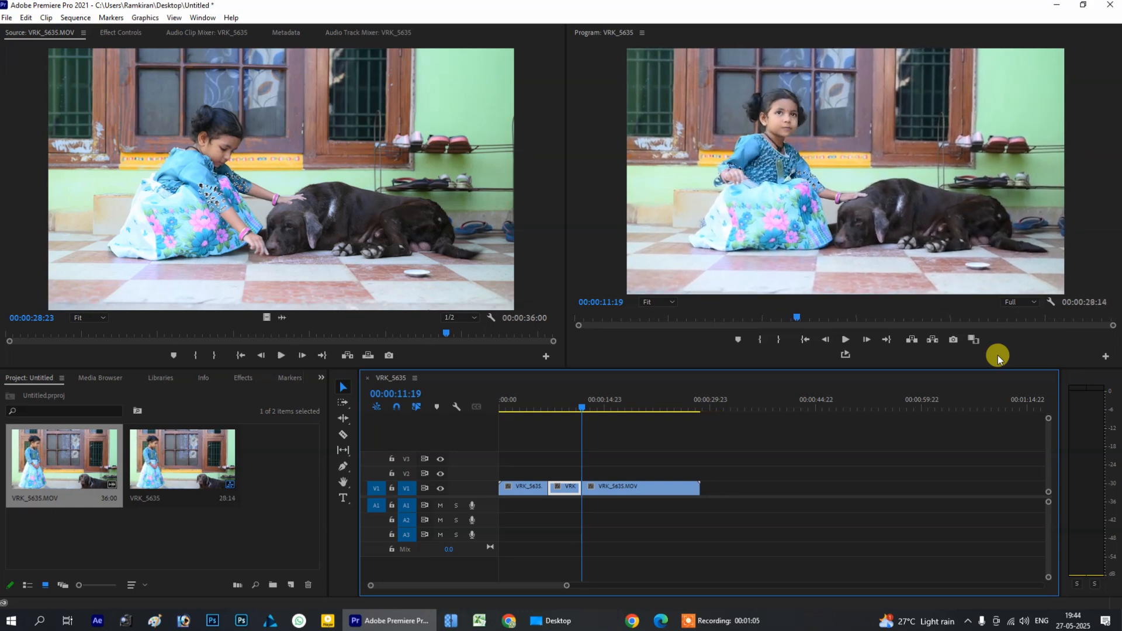
pyautogui.press('q')
pyautogui.press('q')
pyautogui.press('q')
pyautogui.press('q')
pyautogui.press('q')
pyautogui.press('q')
pyautogui.press('q')
pyautogui.press('q')
pyautogui.press('q')
pyautogui.press('q')
pyautogui.press('q')
pyautogui.press('q')
pyautogui.press('q')
pyautogui.press('q')
pyautogui.press('q')
pyautogui.press('q')
pyautogui.press('q')
pyautogui.press('q')
pyautogui.press('q')
pyautogui.press('q')
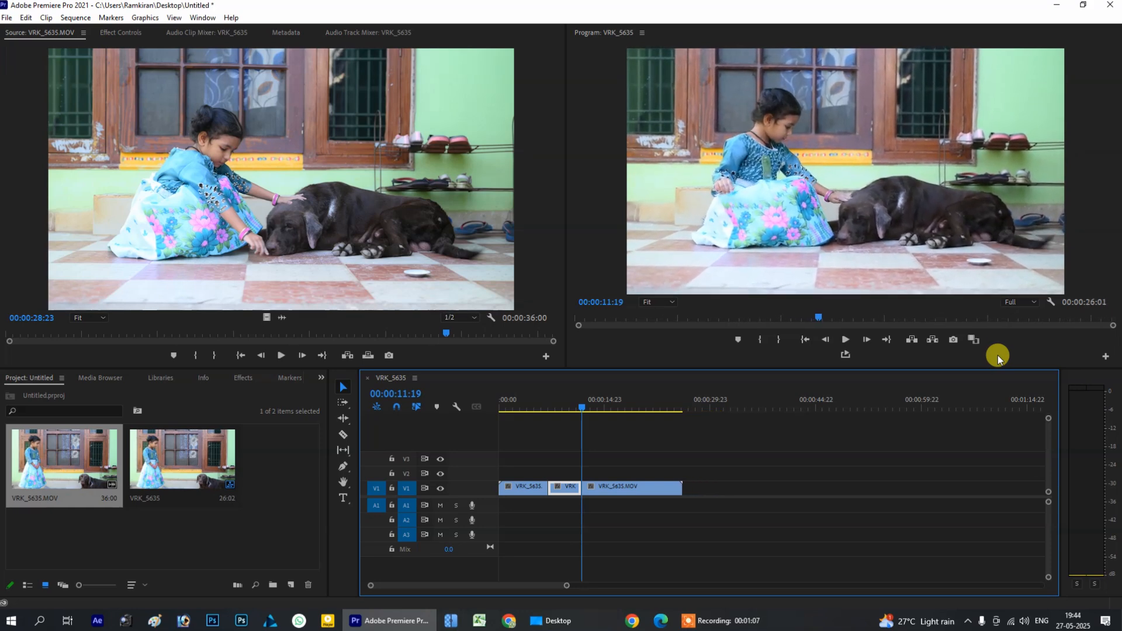
pyautogui.press('q')
pyautogui.press('q')
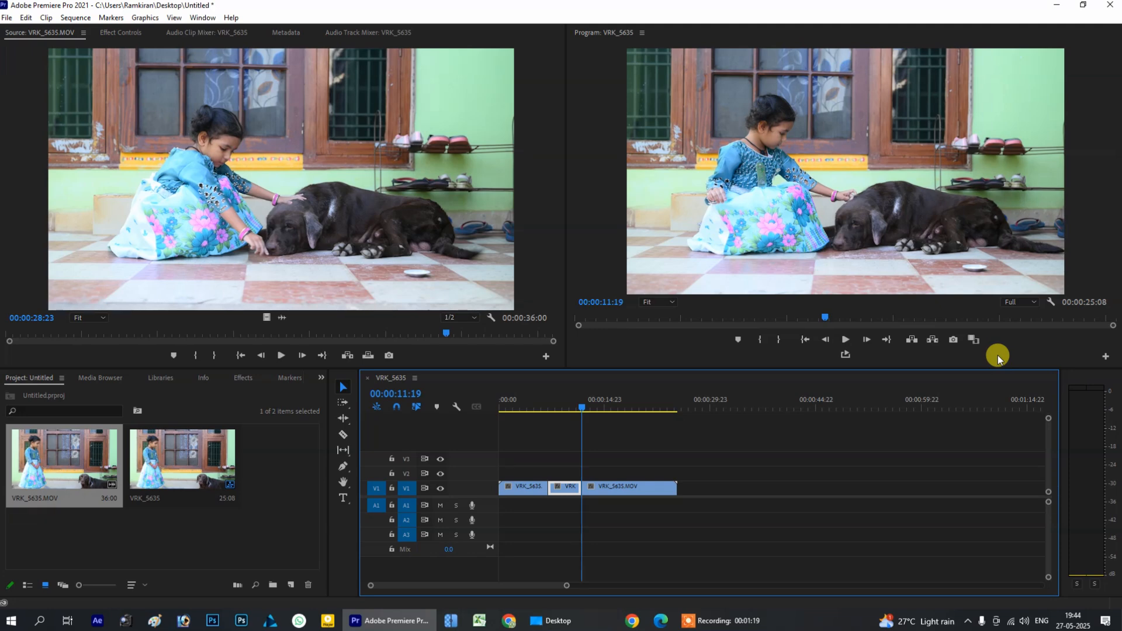
# - Ripple-trim five more single frames off the third clip's start, bringing the sequence to 00:00:25:03
pyautogui.hotkey('ctrl', 'Left')
pyautogui.hotkey('ctrl', 'Left')
pyautogui.hotkey('ctrl', 'Left')
pyautogui.hotkey('ctrl', 'Left')
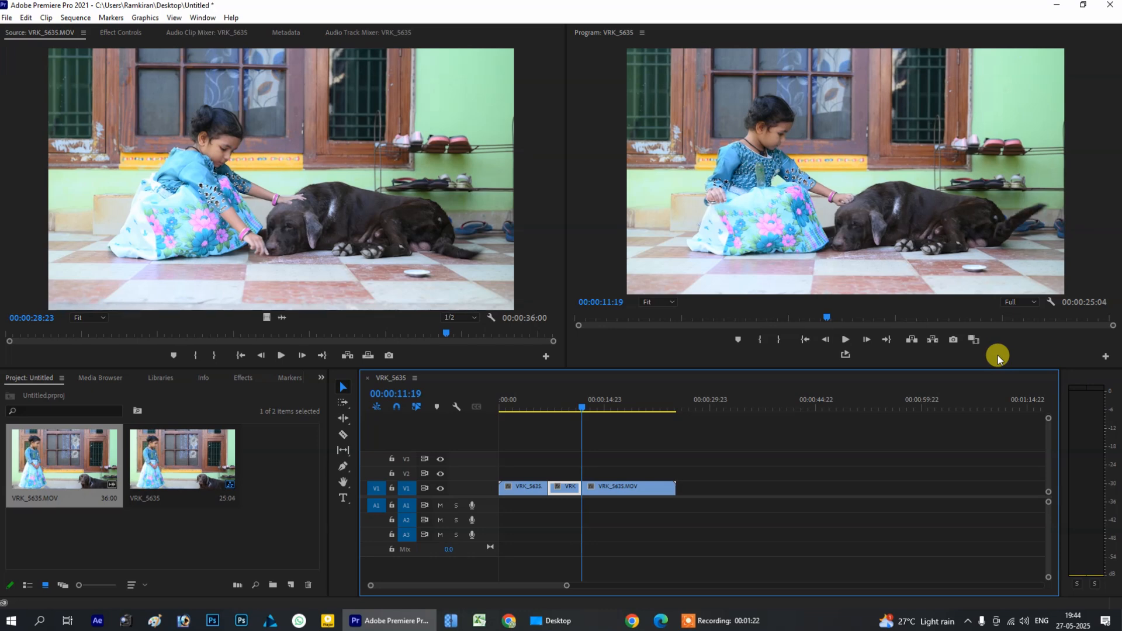
pyautogui.hotkey('ctrl', 'Left')
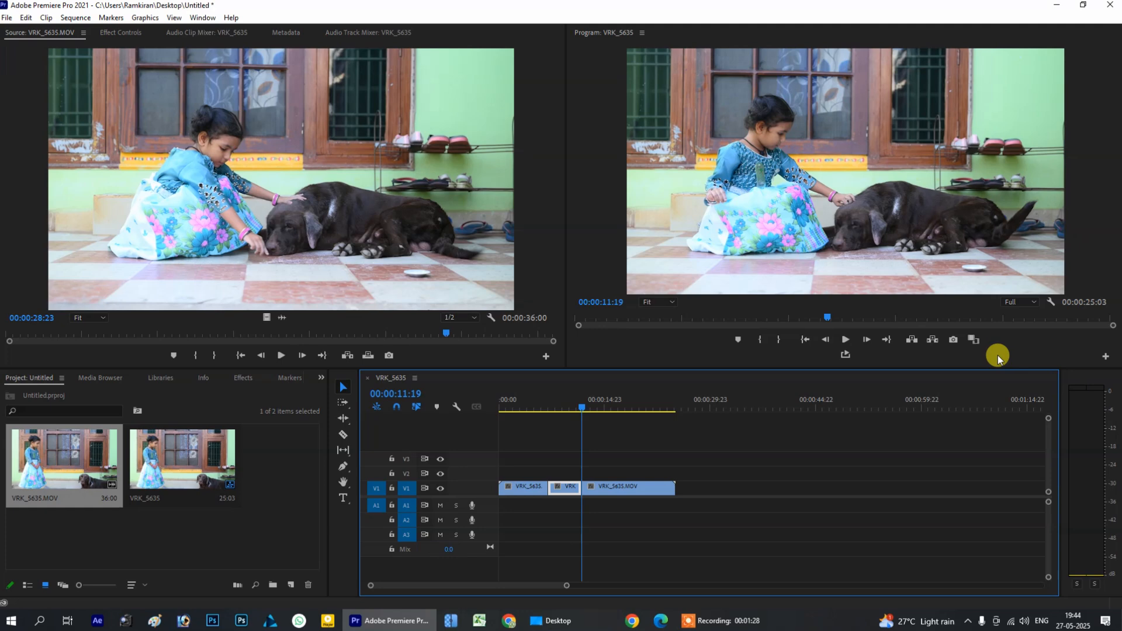
# - Play the sequence to 00:00:15:17 and ripple-trim the third clip's start up to the playhead
pyautogui.press('space')
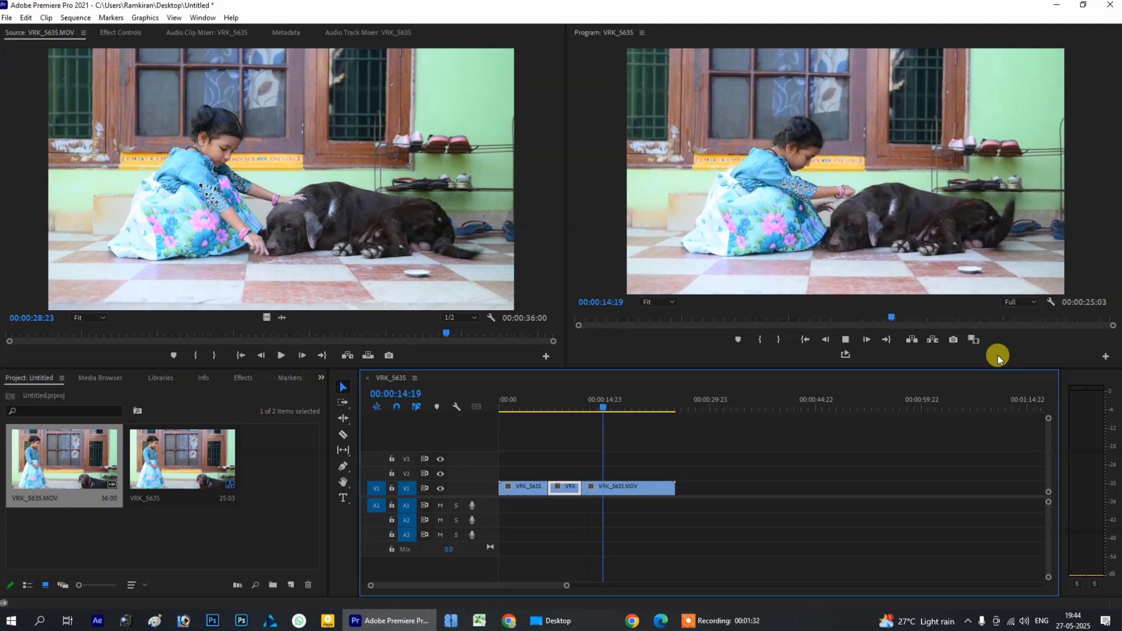
pyautogui.press('space')
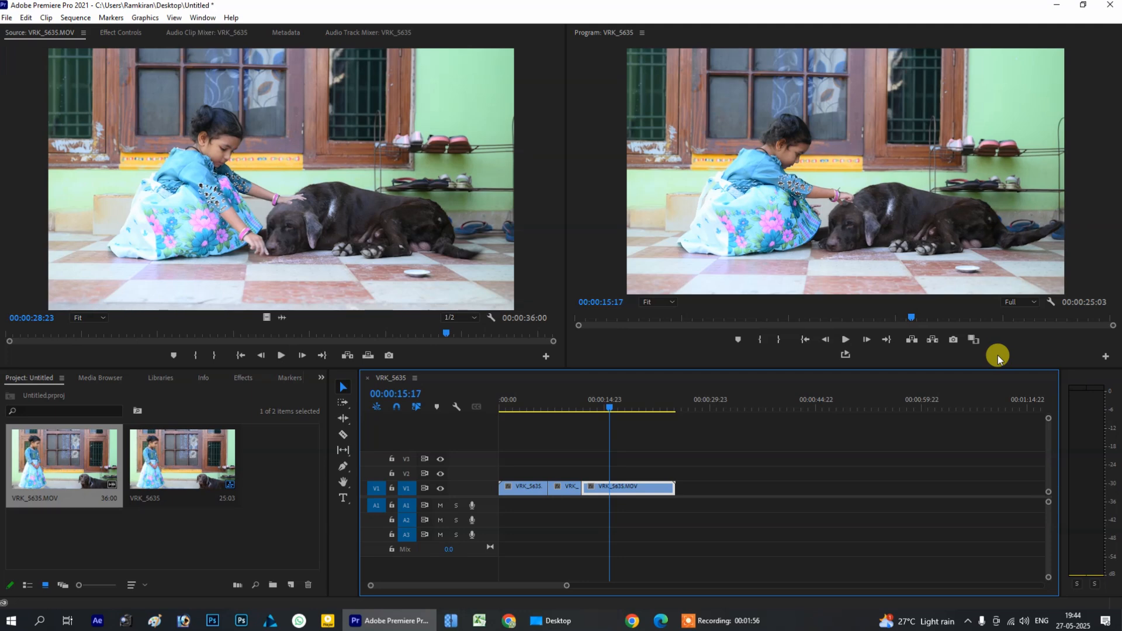
pyautogui.press('q')
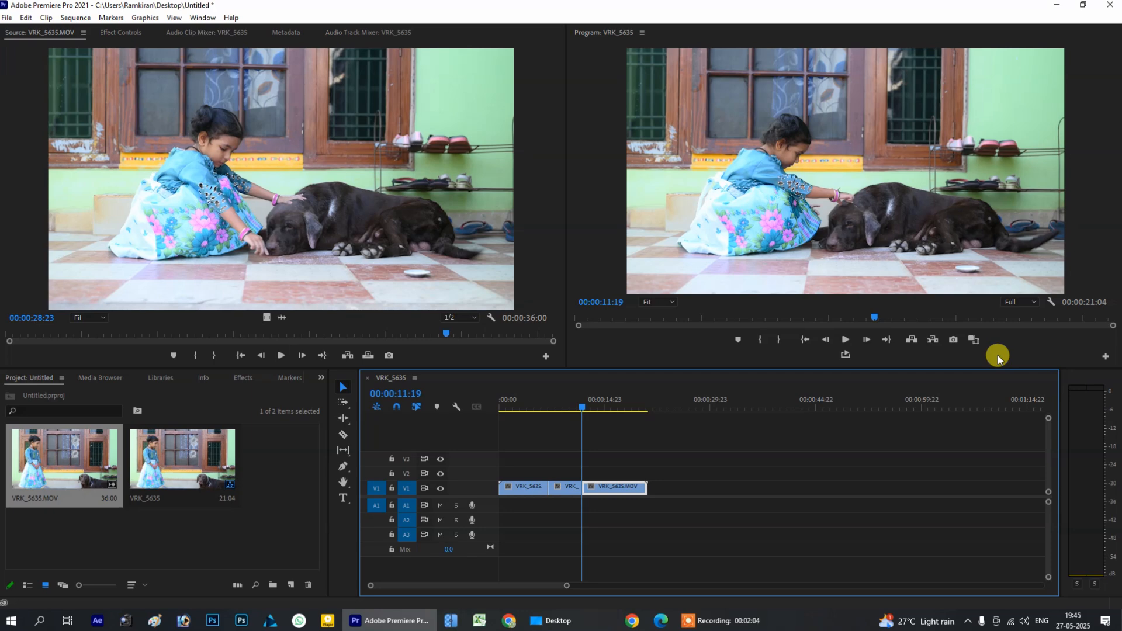
# - Play the shortened sequence to 00:00:14:02 and ripple-trim the third clip's start to that frame
pyautogui.press('space')
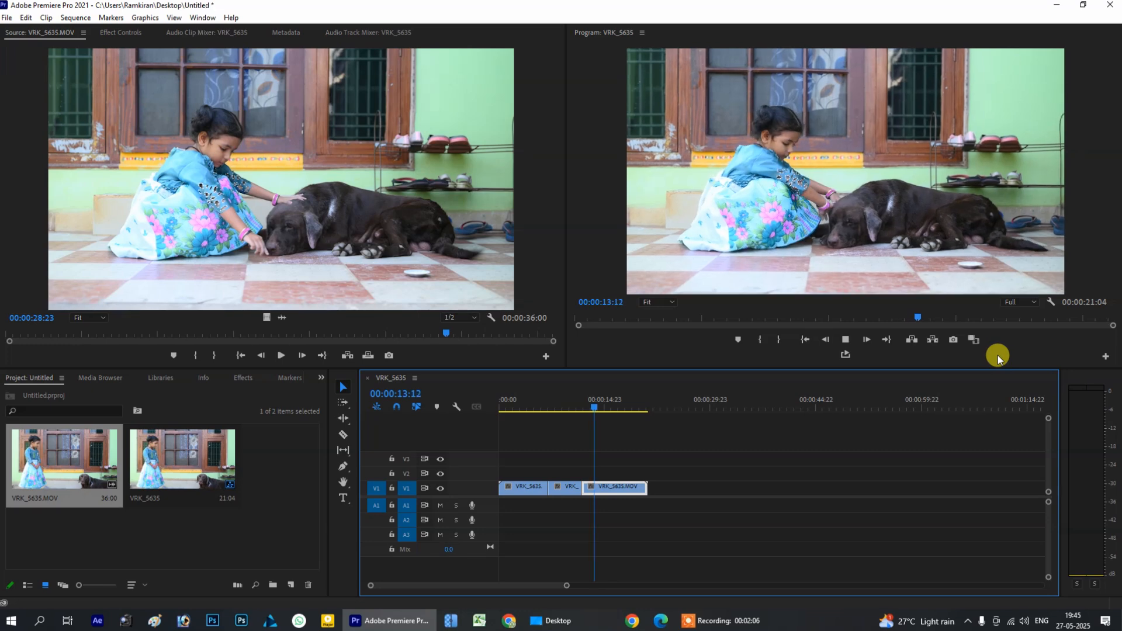
pyautogui.press('space')
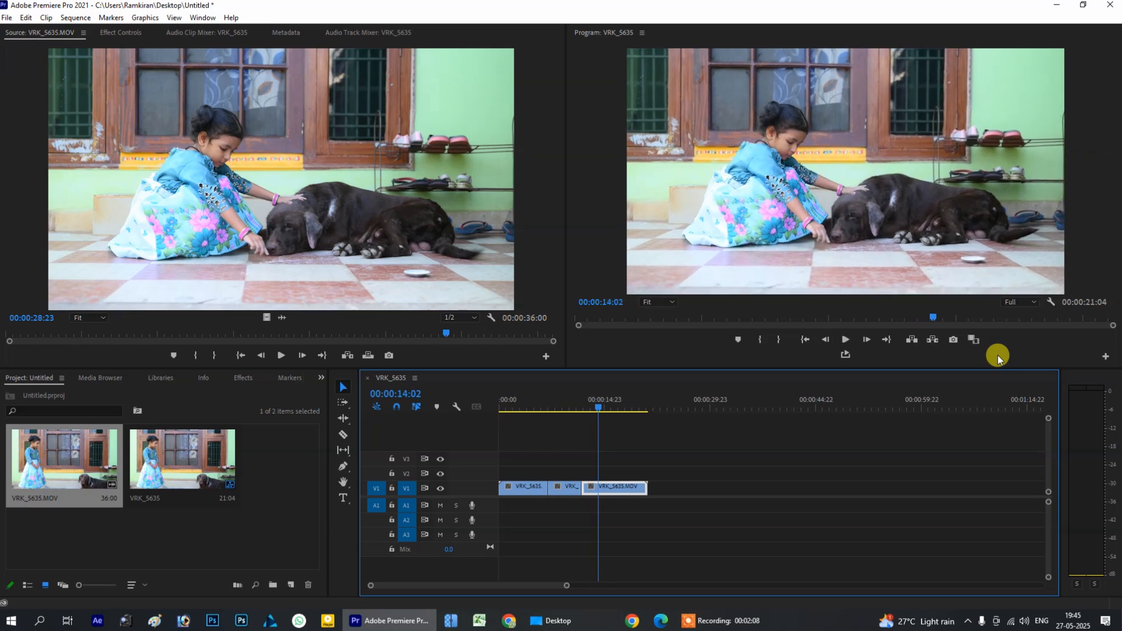
pyautogui.press('q')
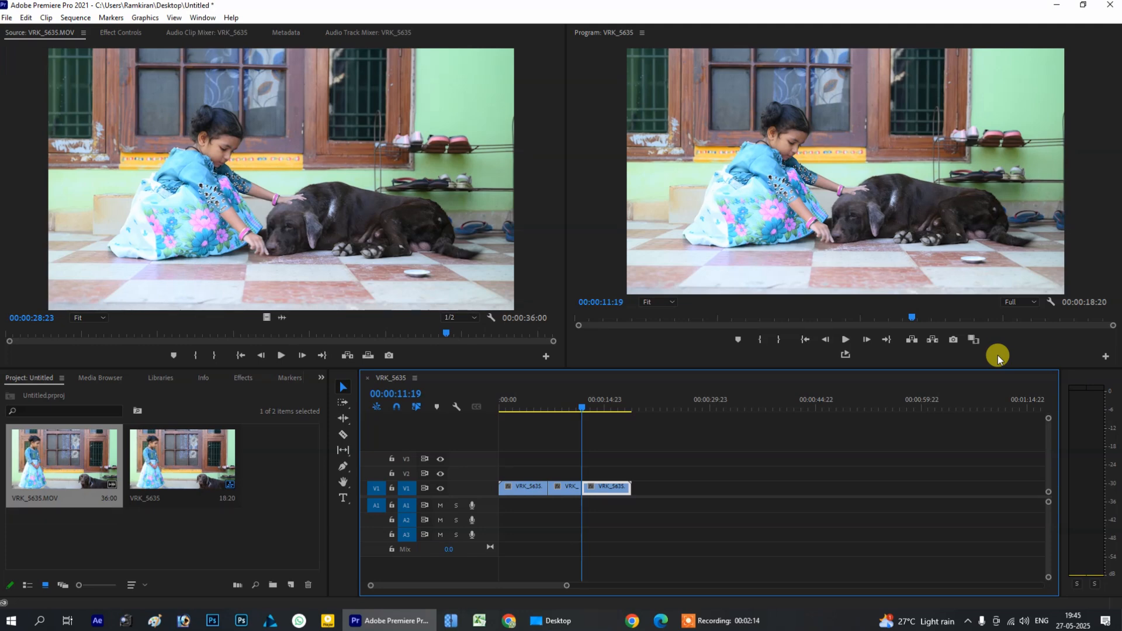
# - Play the sequence to 00:00:14:08 and ripple-trim the third clip's end back to the playhead
pyautogui.press('space')
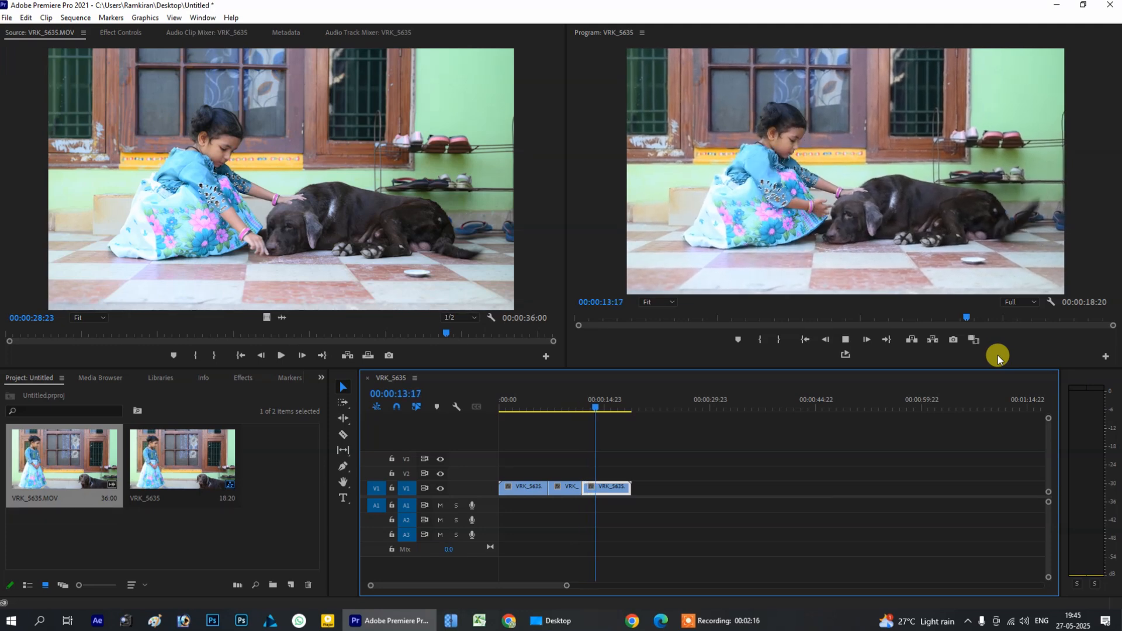
pyautogui.press('space')
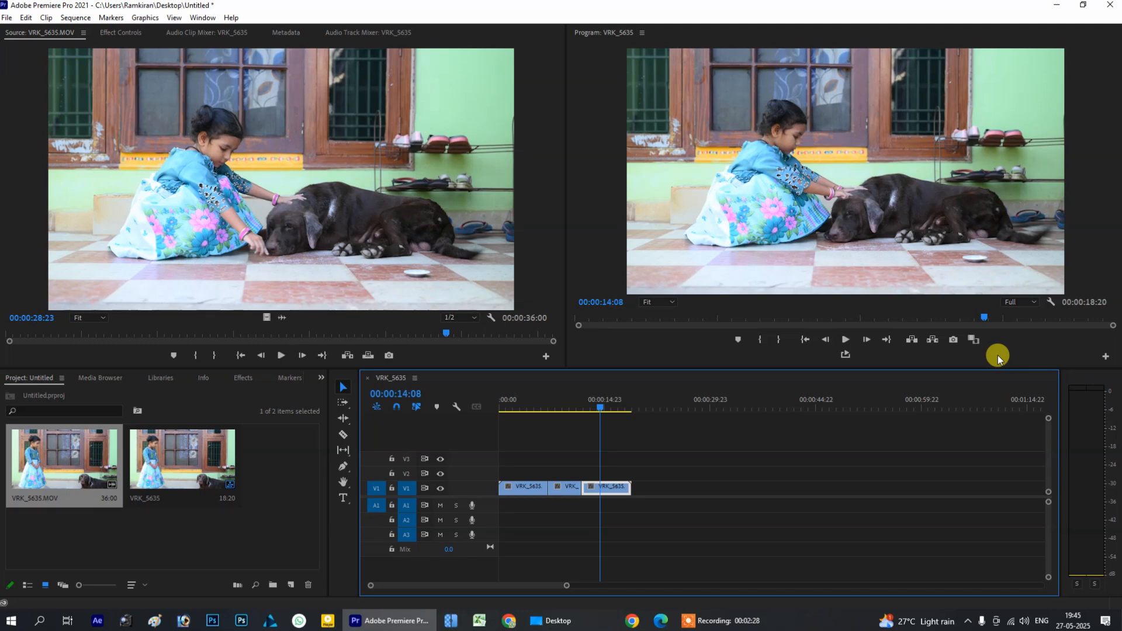
pyautogui.press('w')
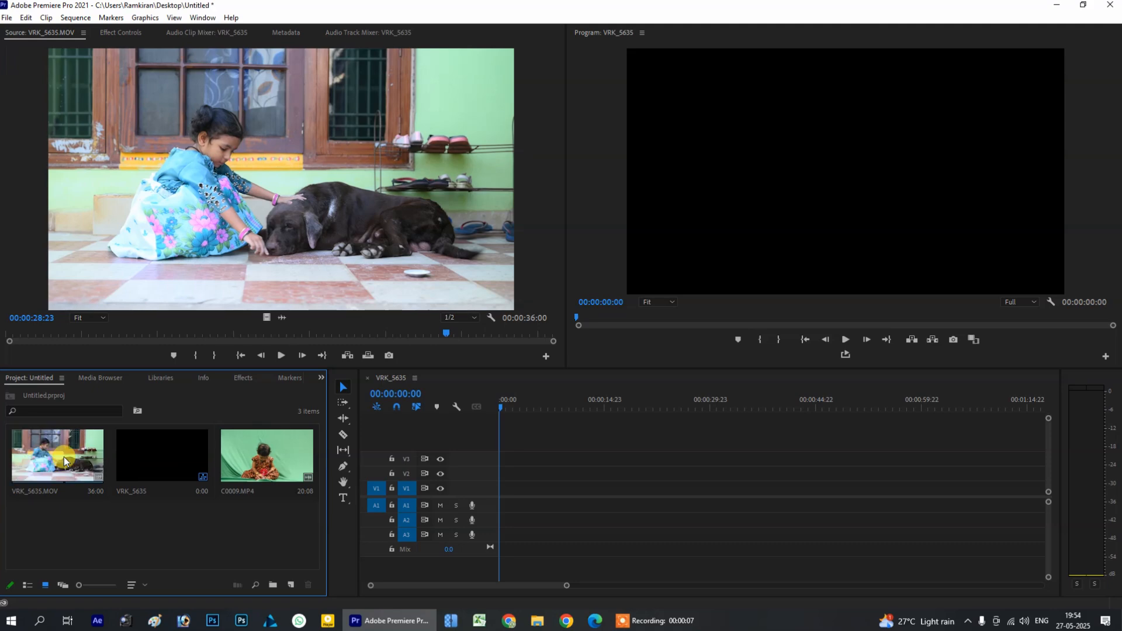
# - Place VRK_5635.MOV with its audio at the start of the empty timeline and delete the clip again
pyautogui.moveTo(65, 457); pyautogui.dragTo(485, 504)
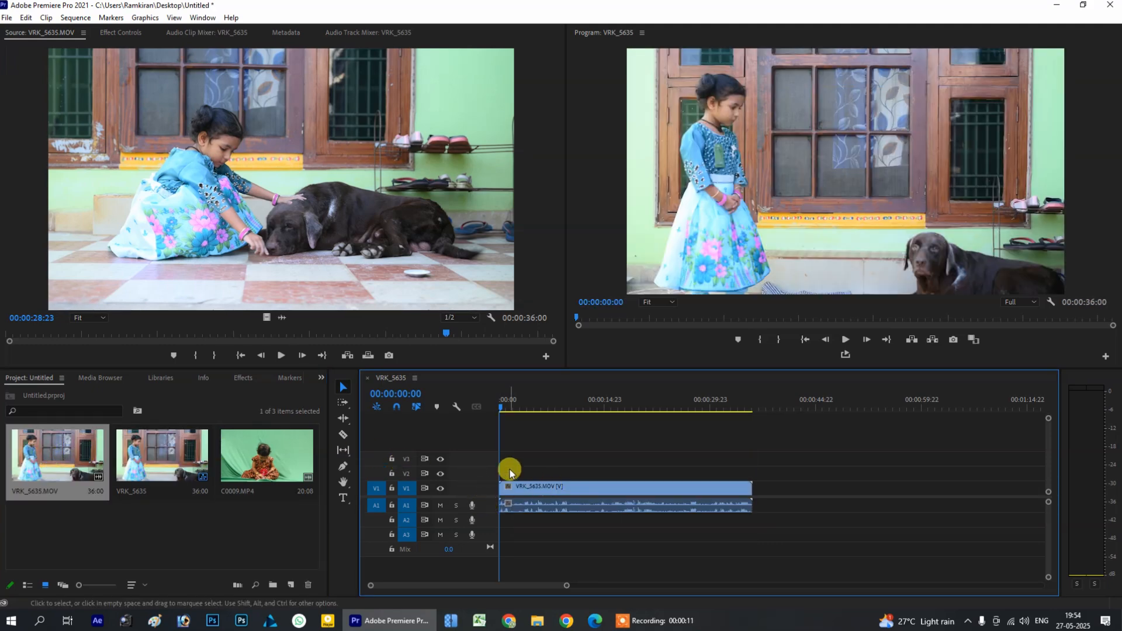
pyautogui.doubleClick(569, 487)
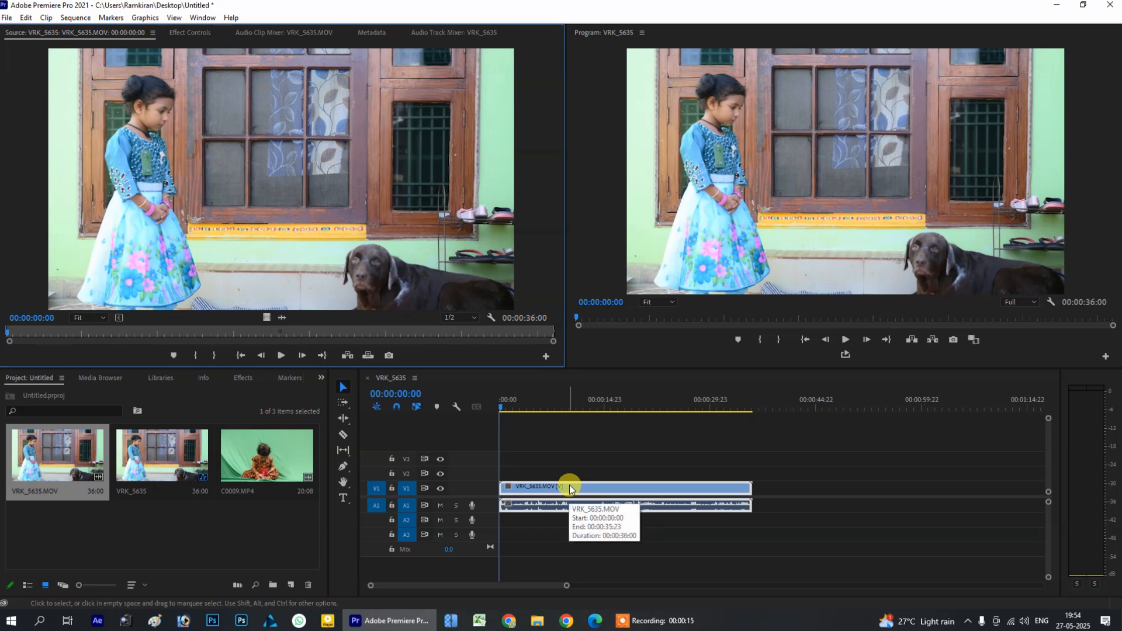
pyautogui.click(570, 486)
pyautogui.press('Delete')
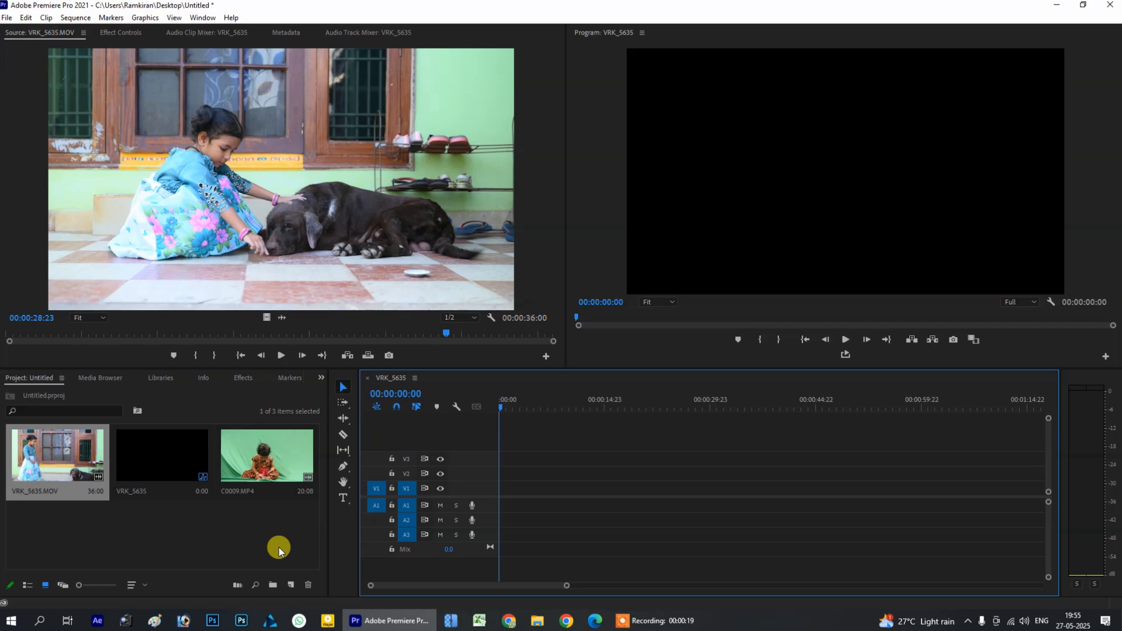
# - Insert VRK_5635.MOV at the start of the empty timeline and C0009.MP4 into it at 00:00:17:02
pyautogui.click(19, 461)
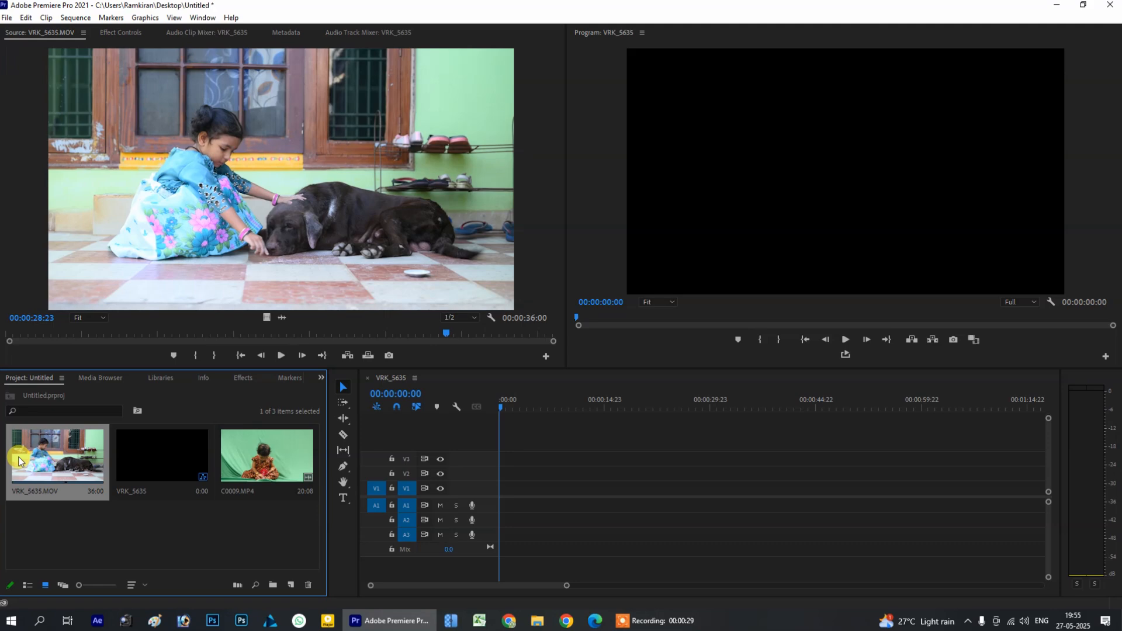
pyautogui.press(',')
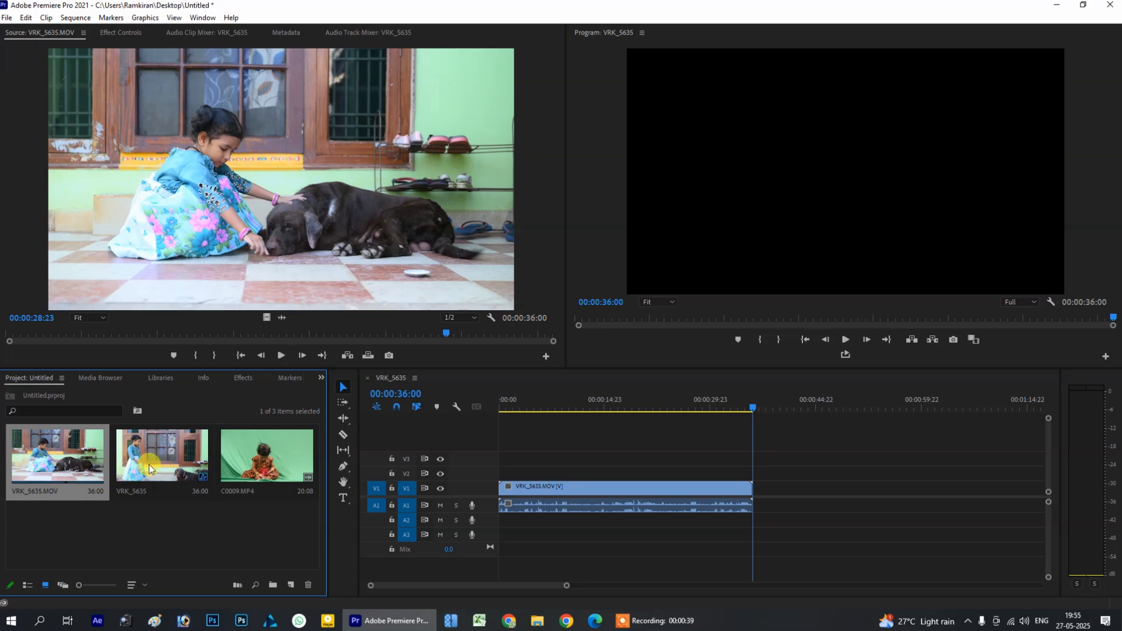
pyautogui.click(604, 404)
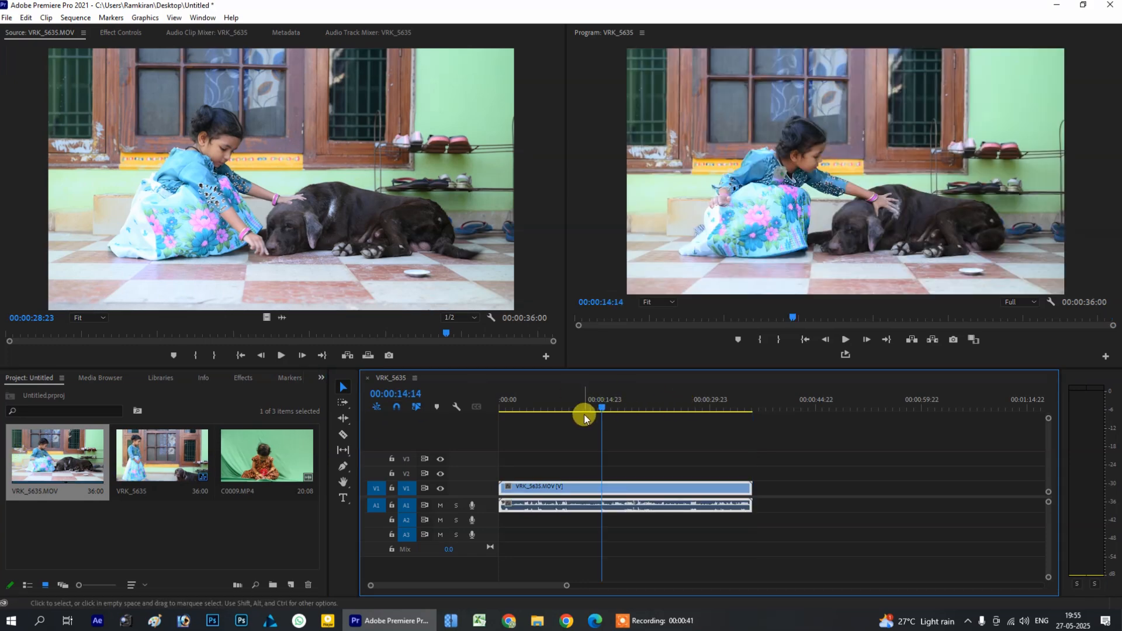
pyautogui.moveTo(598, 404); pyautogui.dragTo(619, 409)
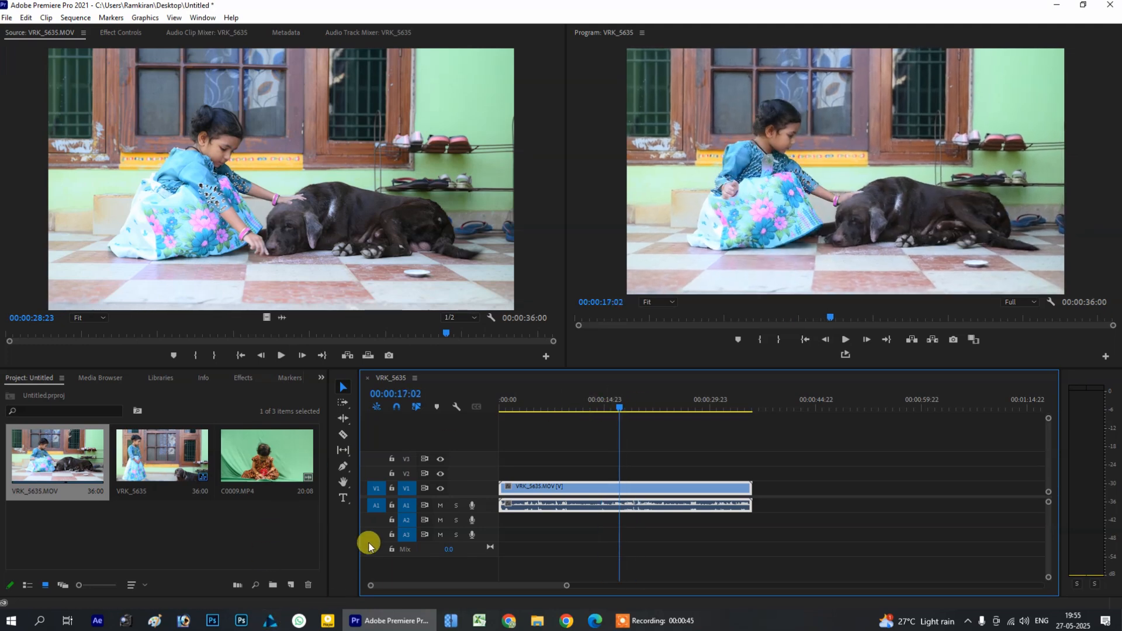
pyautogui.click(280, 468)
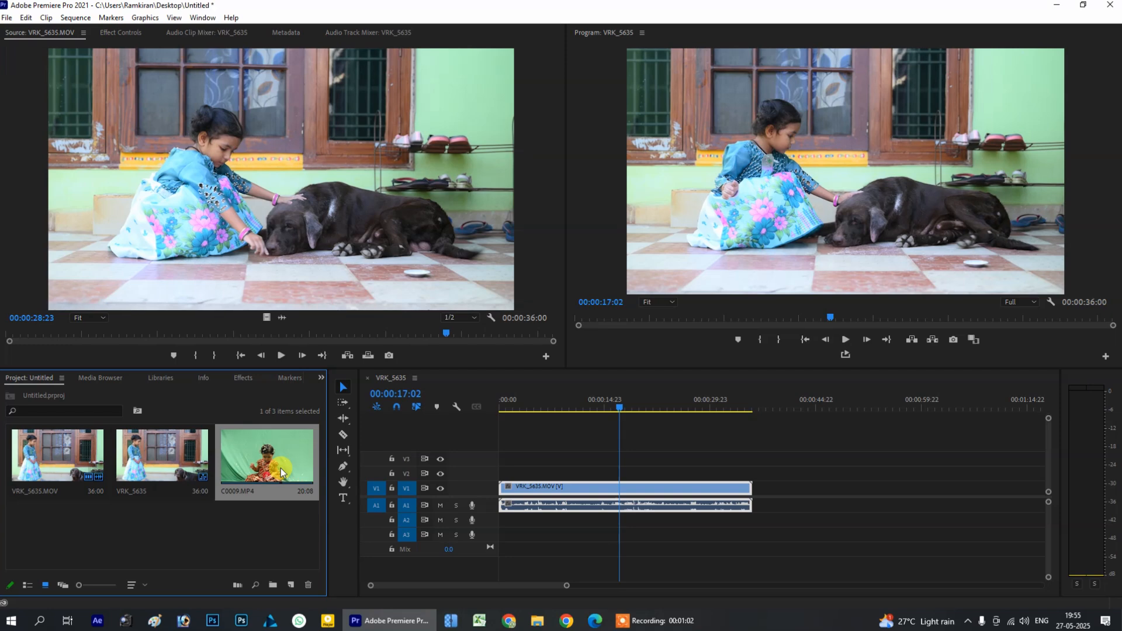
pyautogui.press(',')
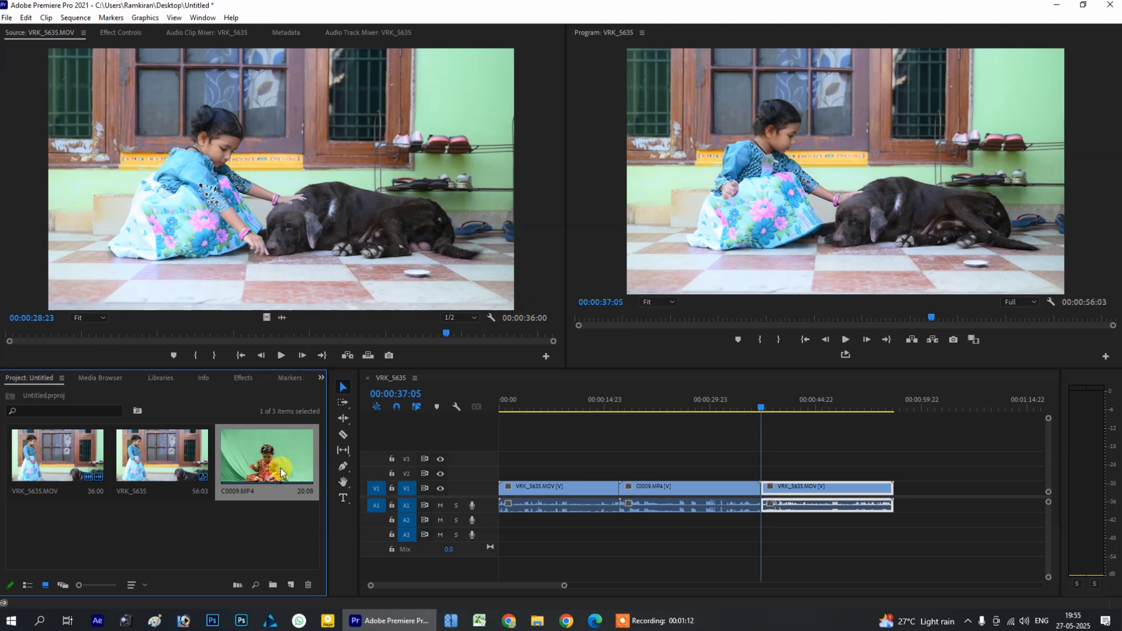
# - Delete the C0009.MP4 clip with its audio from the middle of the sequence and close the gap it leaves
pyautogui.moveTo(563, 399); pyautogui.dragTo(683, 437)
pyautogui.press('Delete')
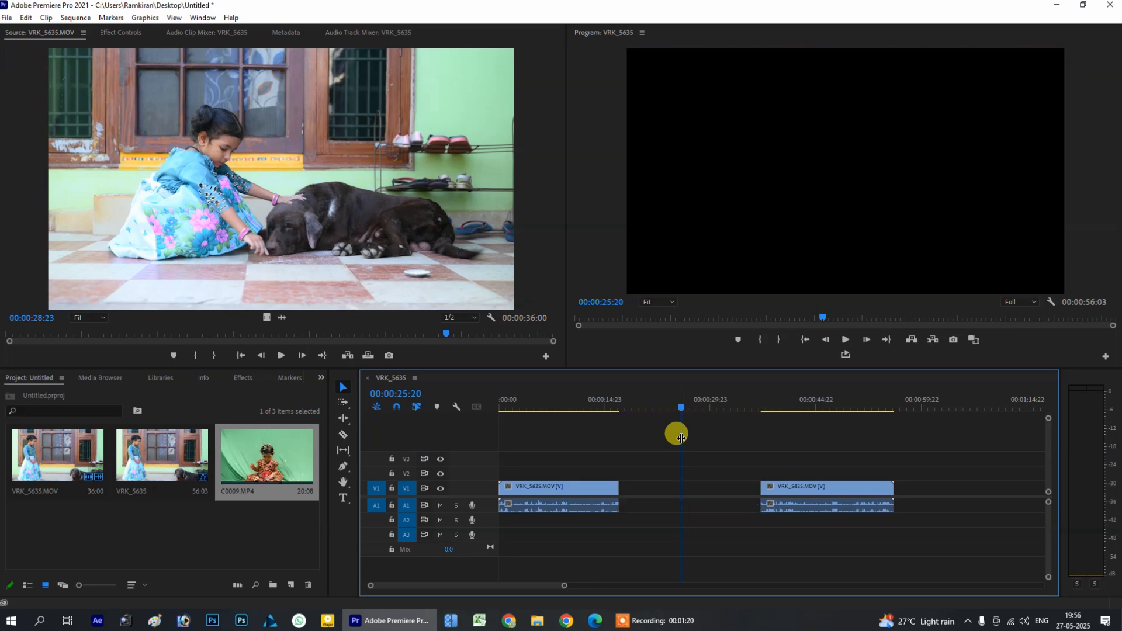
pyautogui.click(685, 488)
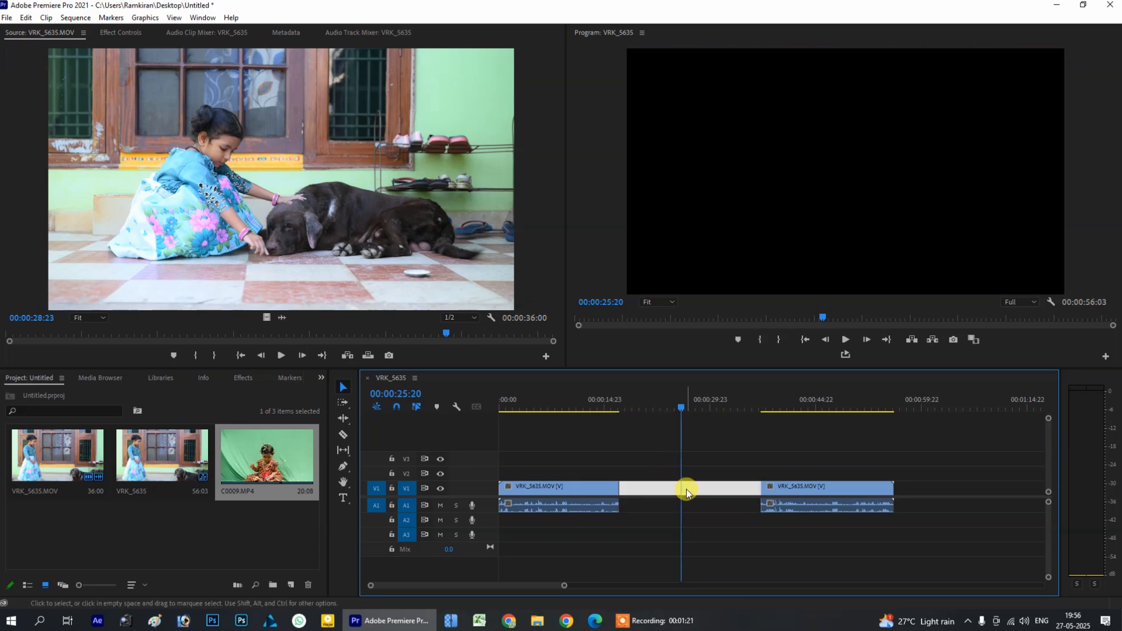
pyautogui.press('Delete')
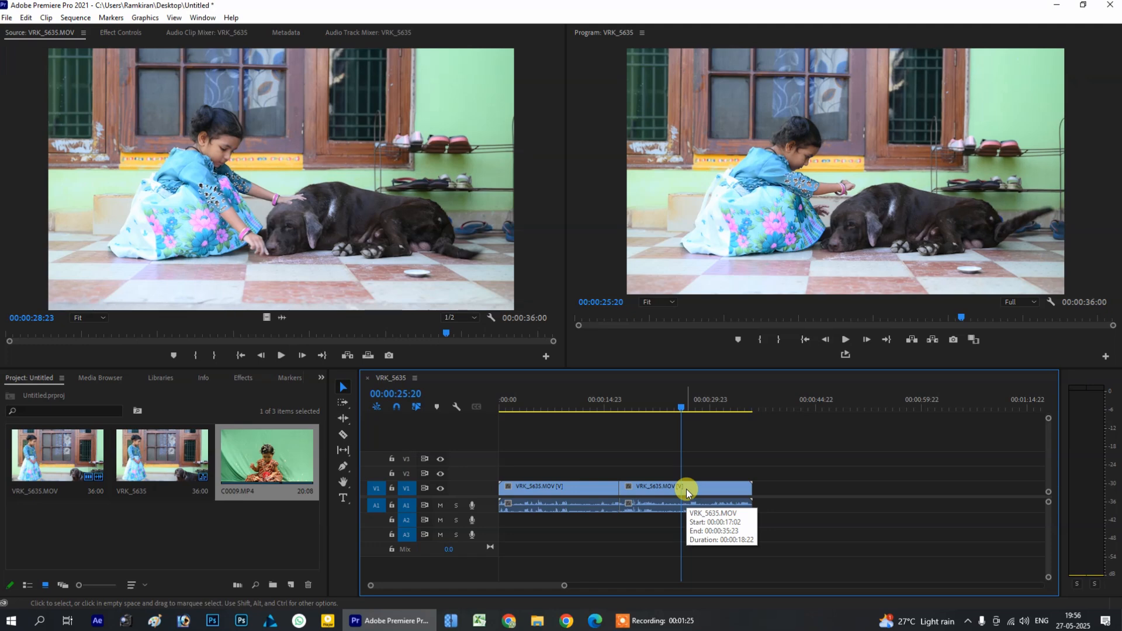
pyautogui.press('End')
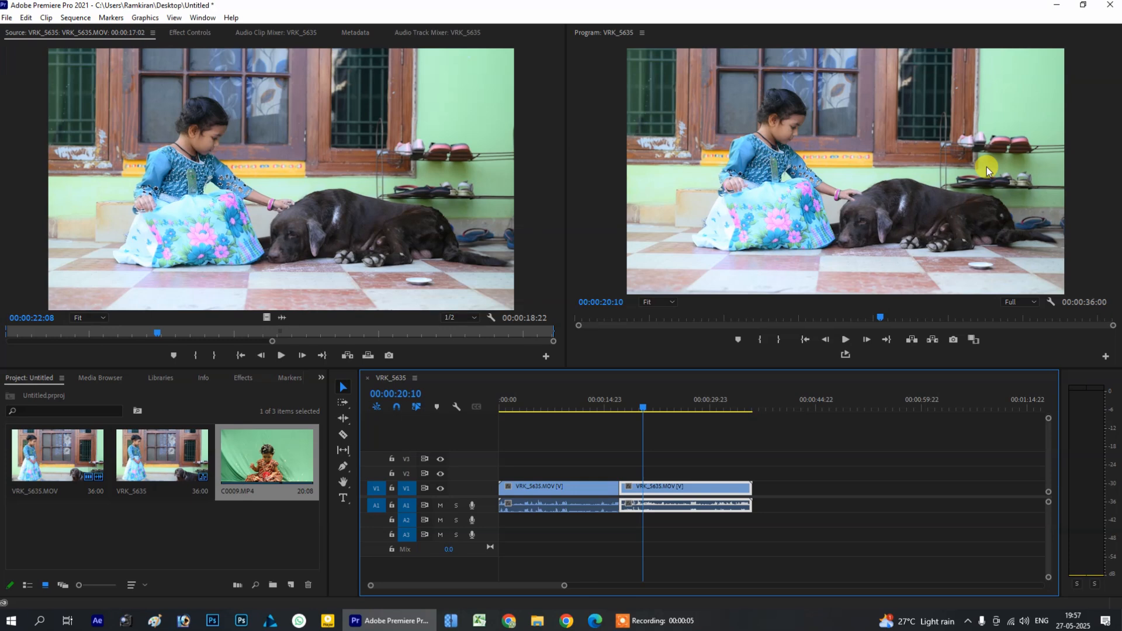
pyautogui.hotkey('ctrl', 'r')
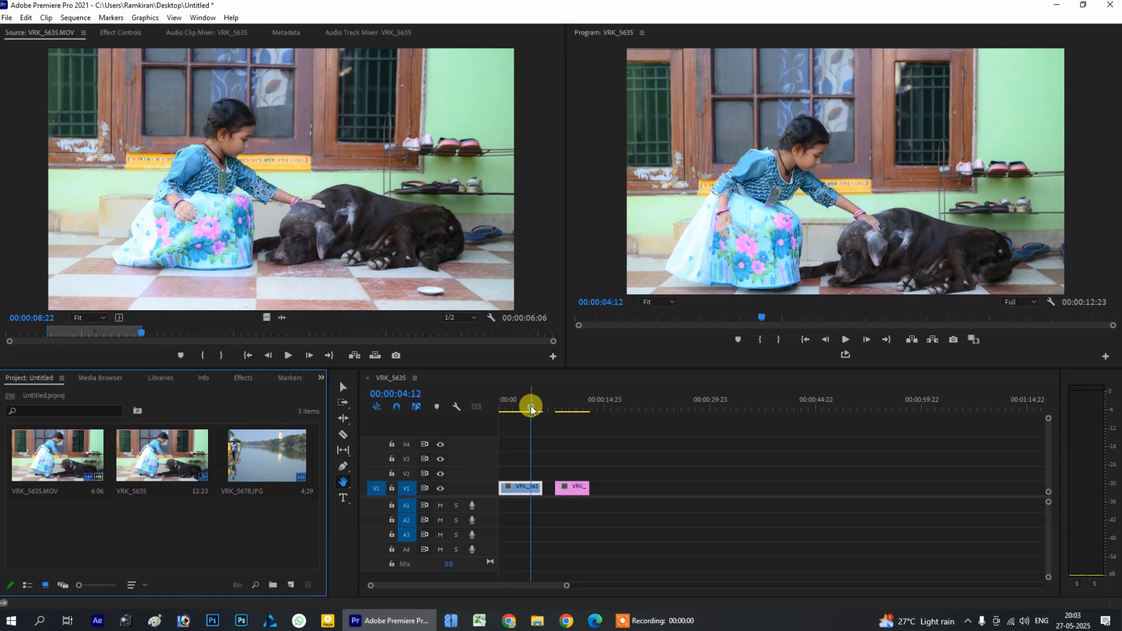
# - Scrub through the video clip and the still image clip in the sequence and view VRK_5678.JPG in the Source Monitor
pyautogui.moveTo(531, 410); pyautogui.dragTo(506, 396)
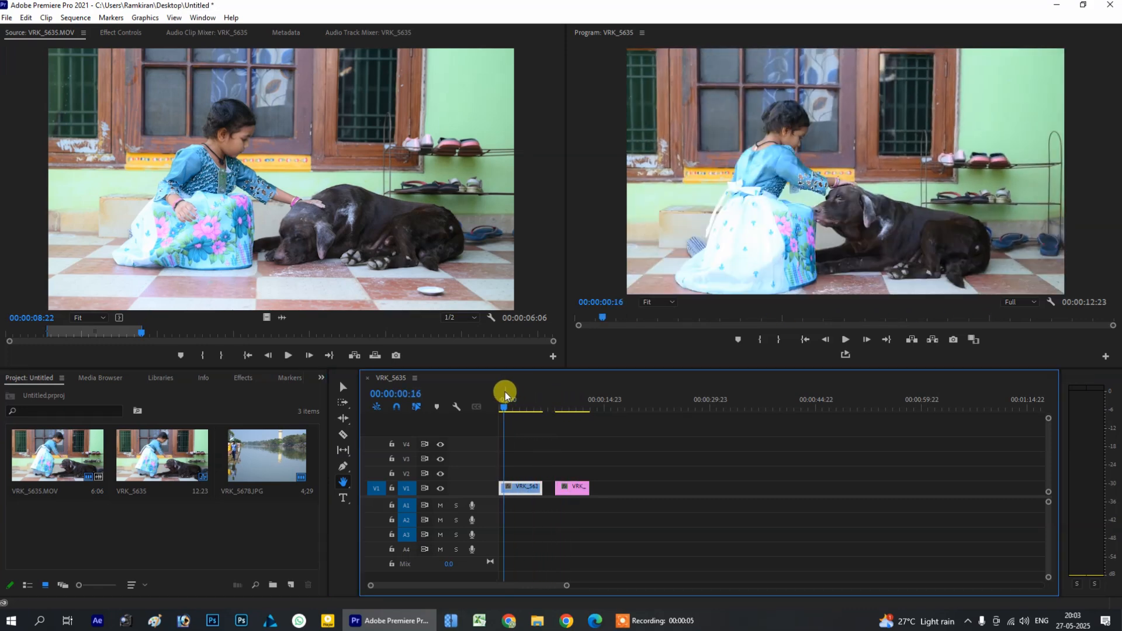
pyautogui.moveTo(517, 414)
pyautogui.mouseDown()
pyautogui.moveTo(506, 406)
pyautogui.moveTo(529, 408)
pyautogui.mouseUp()
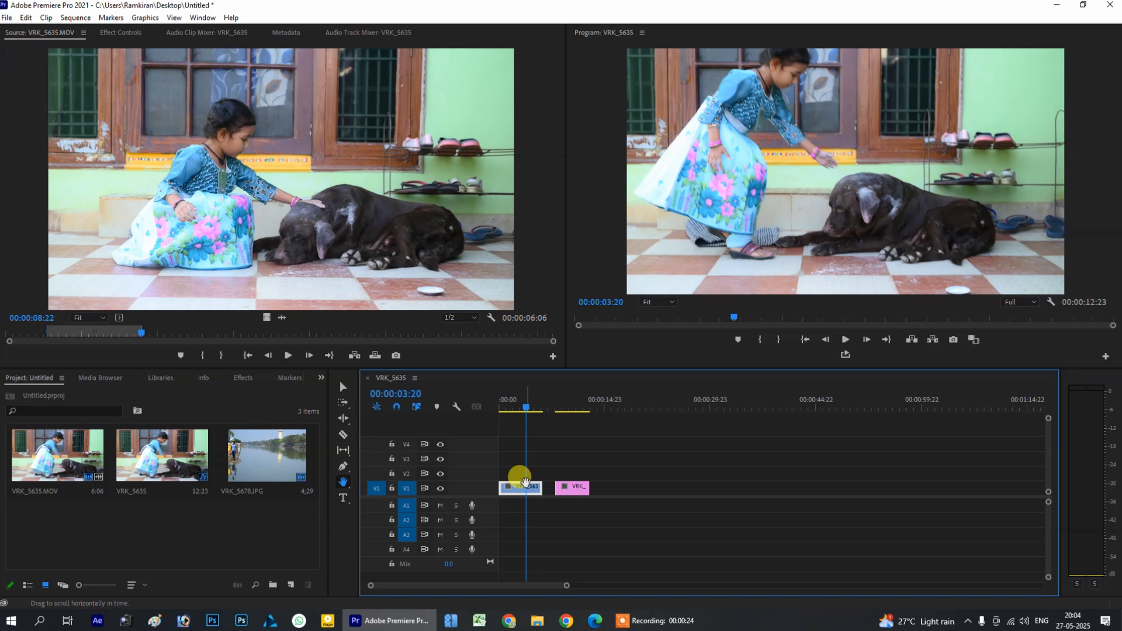
pyautogui.click(575, 404)
pyautogui.click(573, 490)
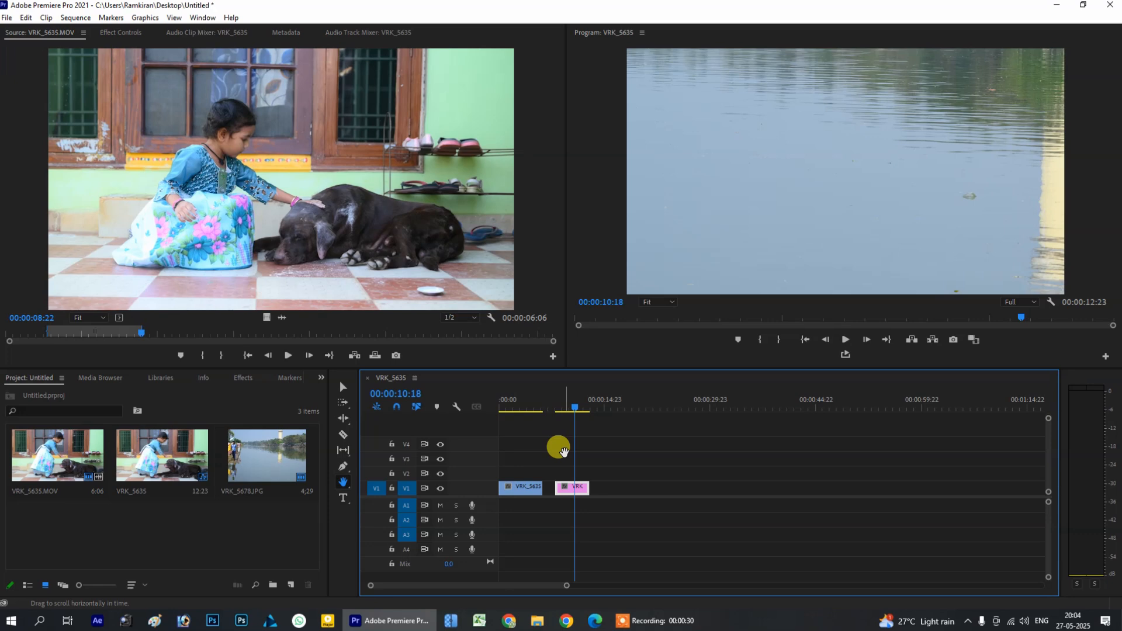
pyautogui.click(533, 400)
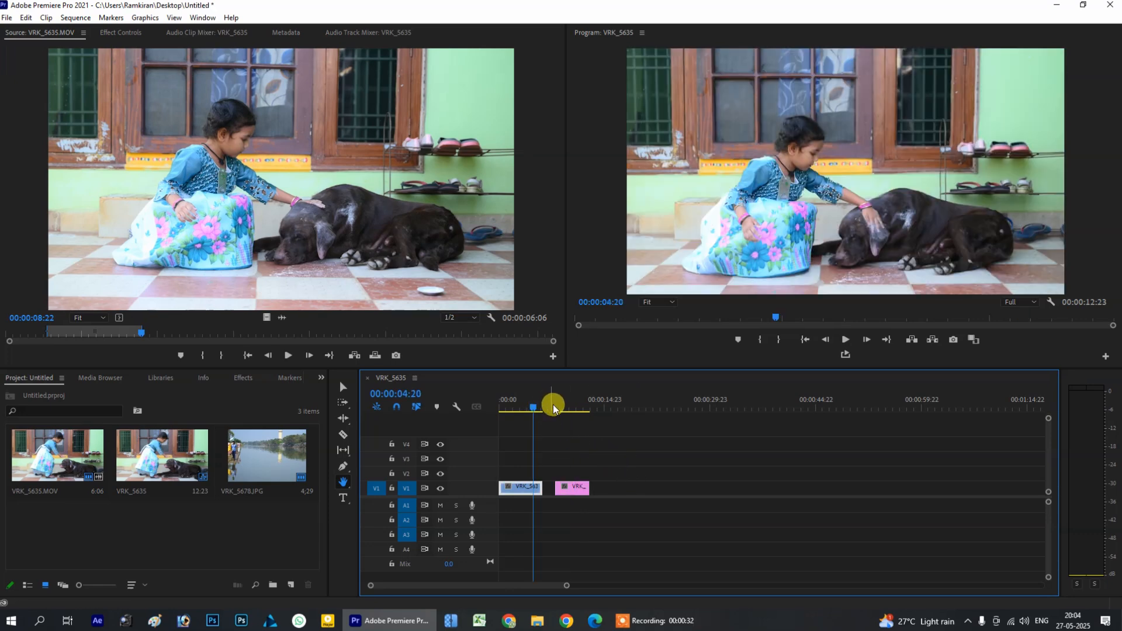
pyautogui.click(583, 403)
pyautogui.doubleClick(266, 458)
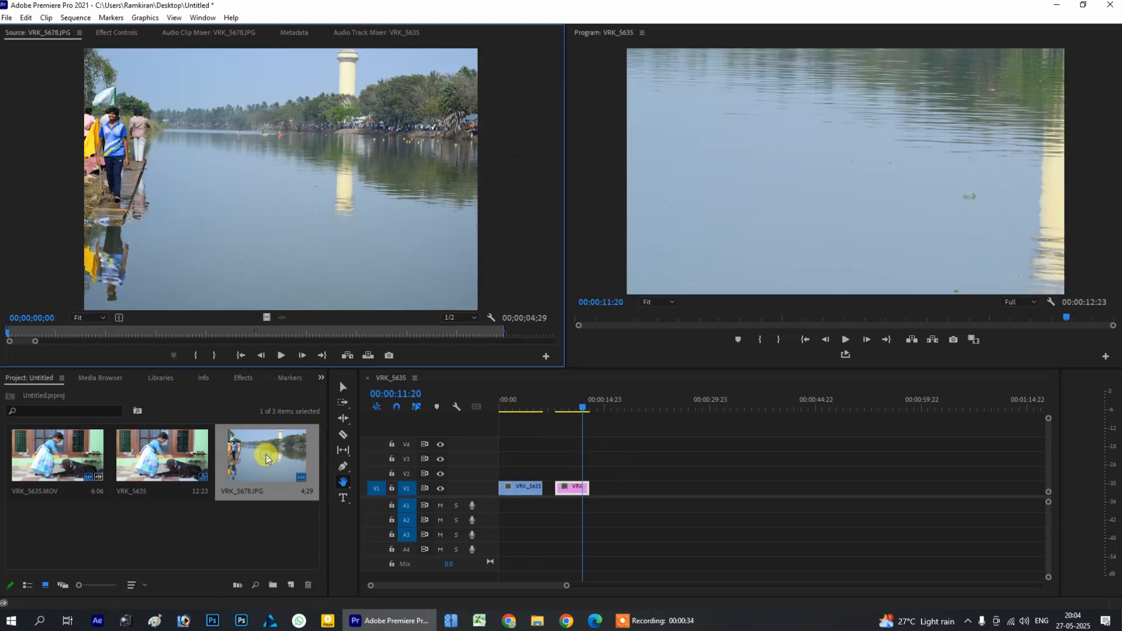
pyautogui.click(571, 401)
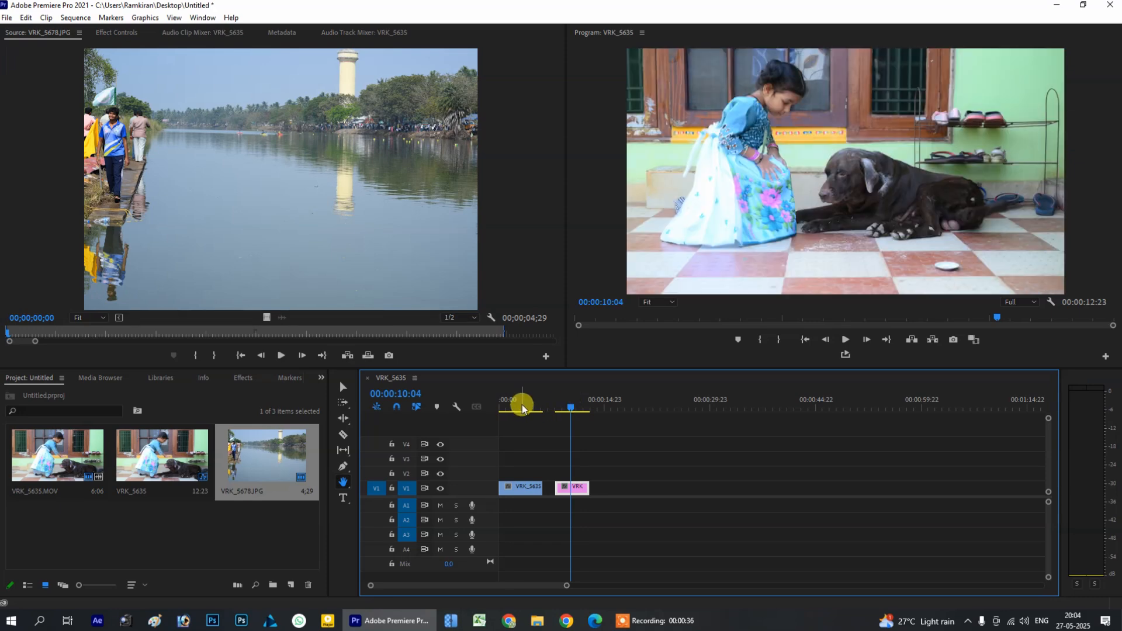
pyautogui.click(555, 402)
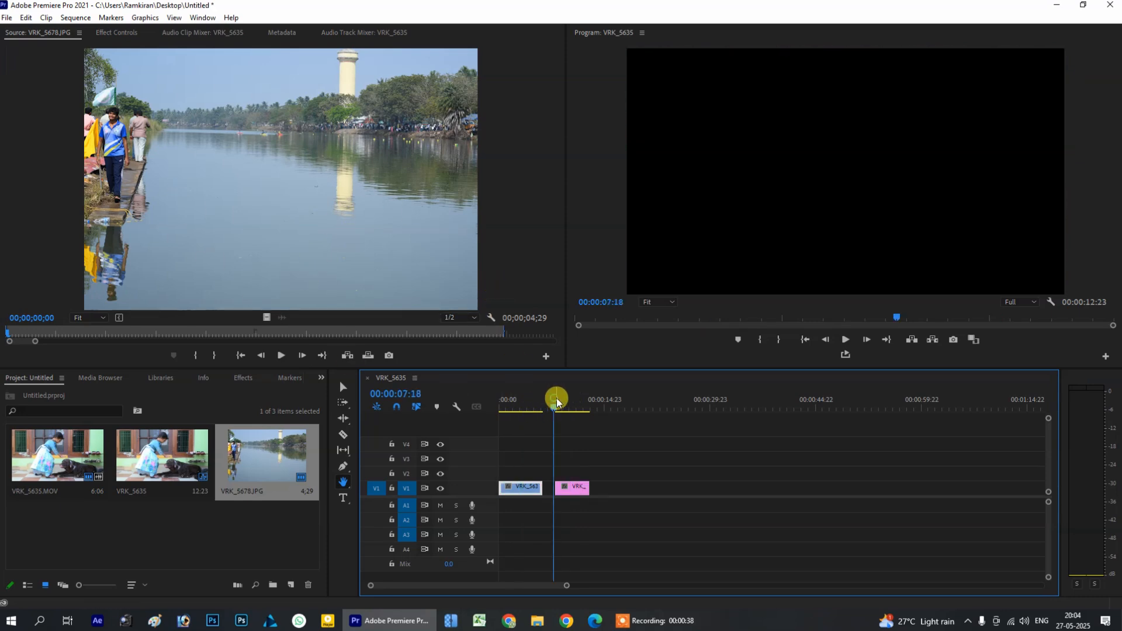
pyautogui.click(579, 403)
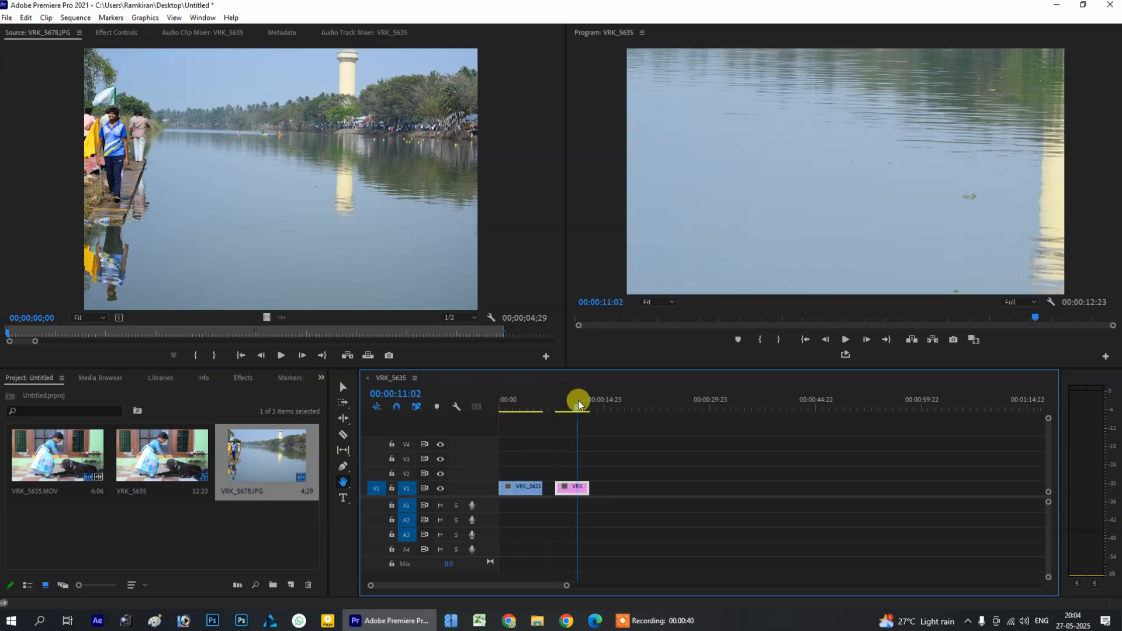
# - Match the sequence frame at 00:00:02:22 to its source clip and add only that clip's audio at the start of the timeline
pyautogui.click(521, 404)
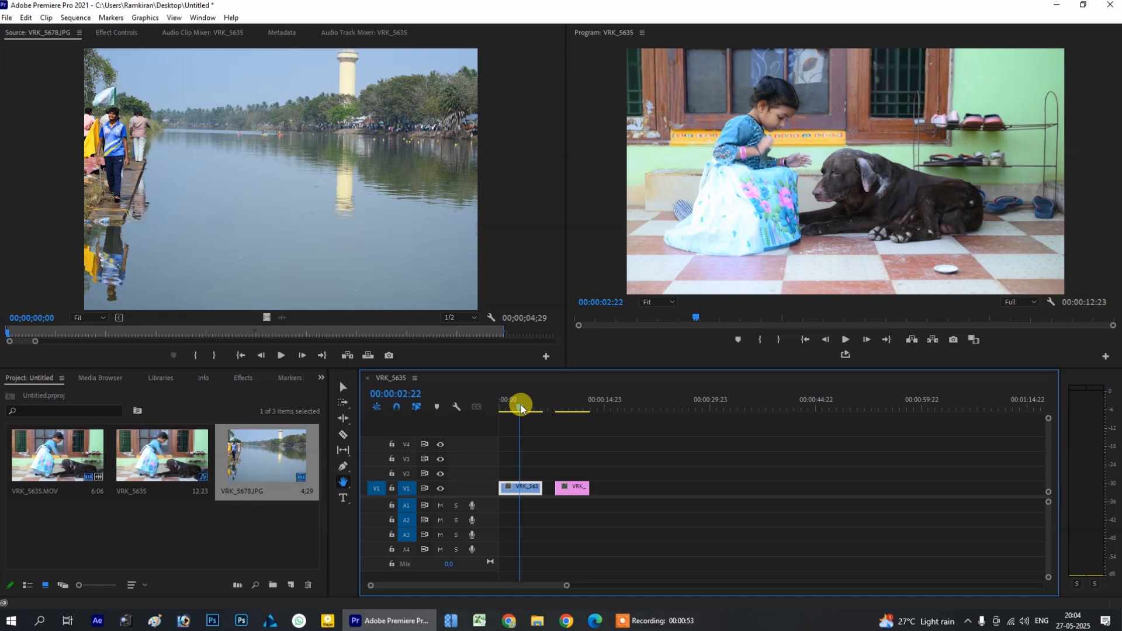
pyautogui.press('f')
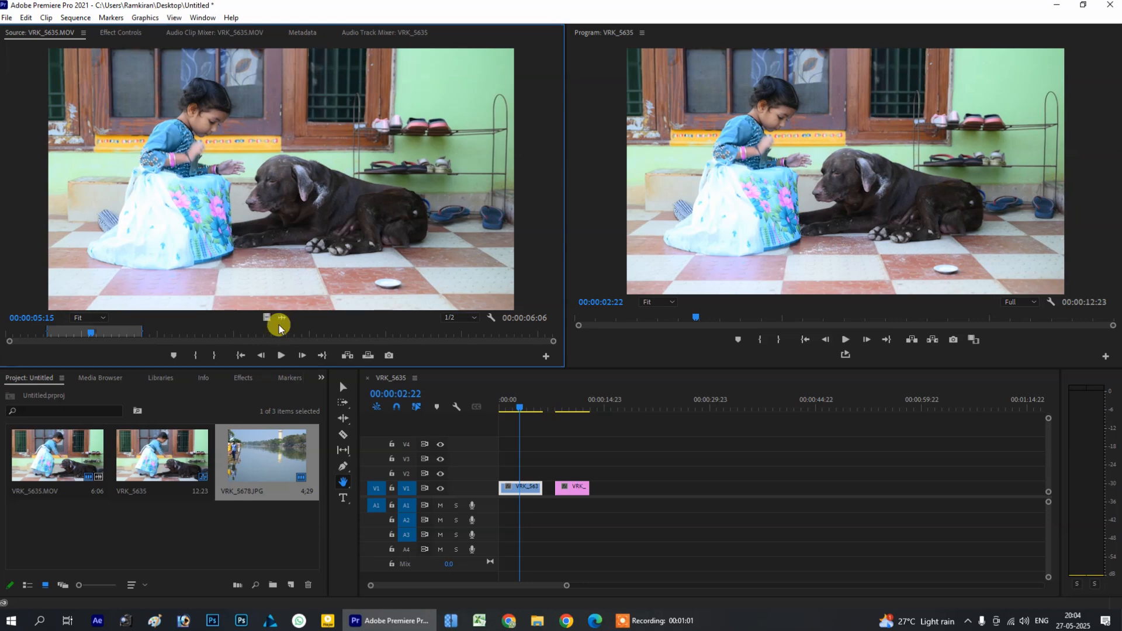
pyautogui.moveTo(279, 314); pyautogui.dragTo(493, 502)
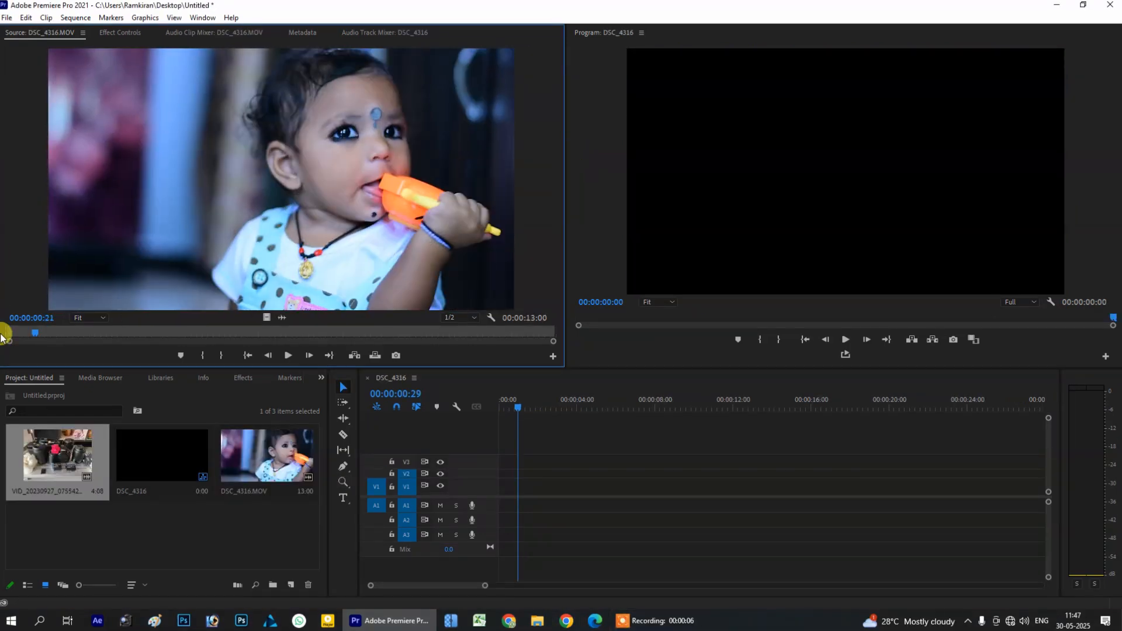
# - Mark the Out point of DSC_4316.MOV at 00:00:00:21 and place only its video at the start of track V1
pyautogui.press('o')
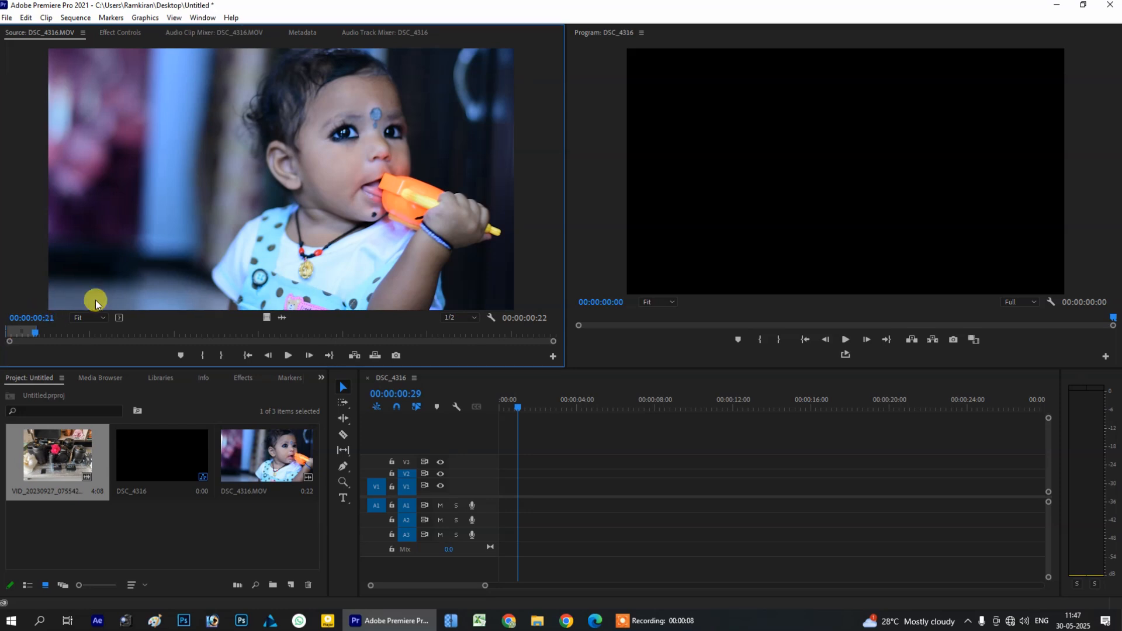
pyautogui.moveTo(264, 324); pyautogui.dragTo(494, 496)
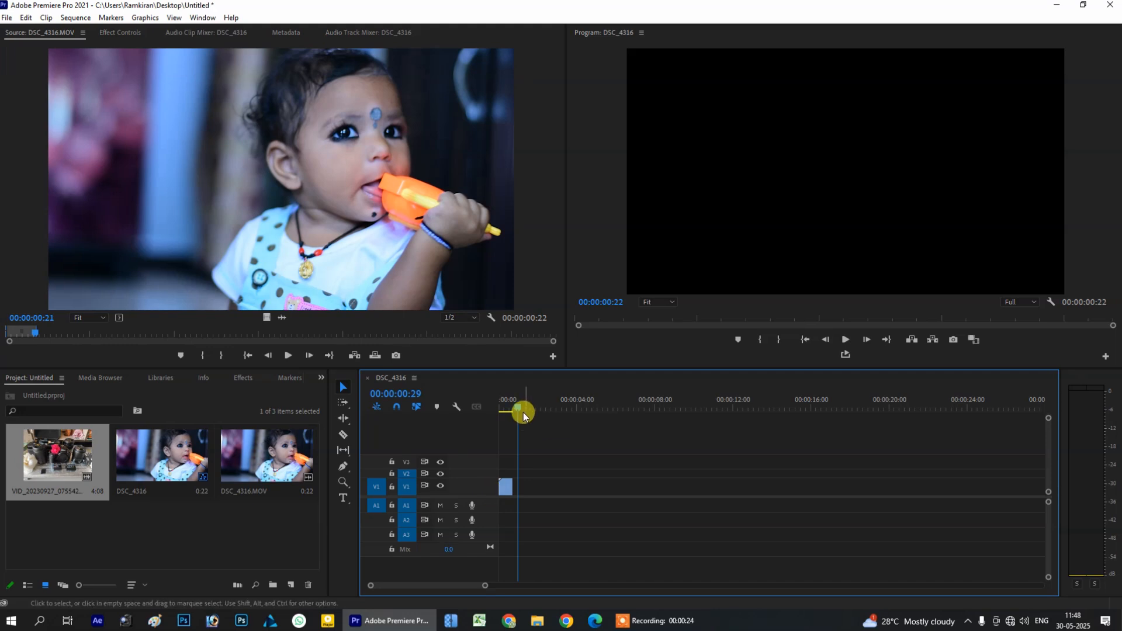
# - Replace the timeline clip at 00:00:00:15 with VID_20230927_075542.mp4, matched to its source frame at 00:00:02:04
pyautogui.click(508, 407)
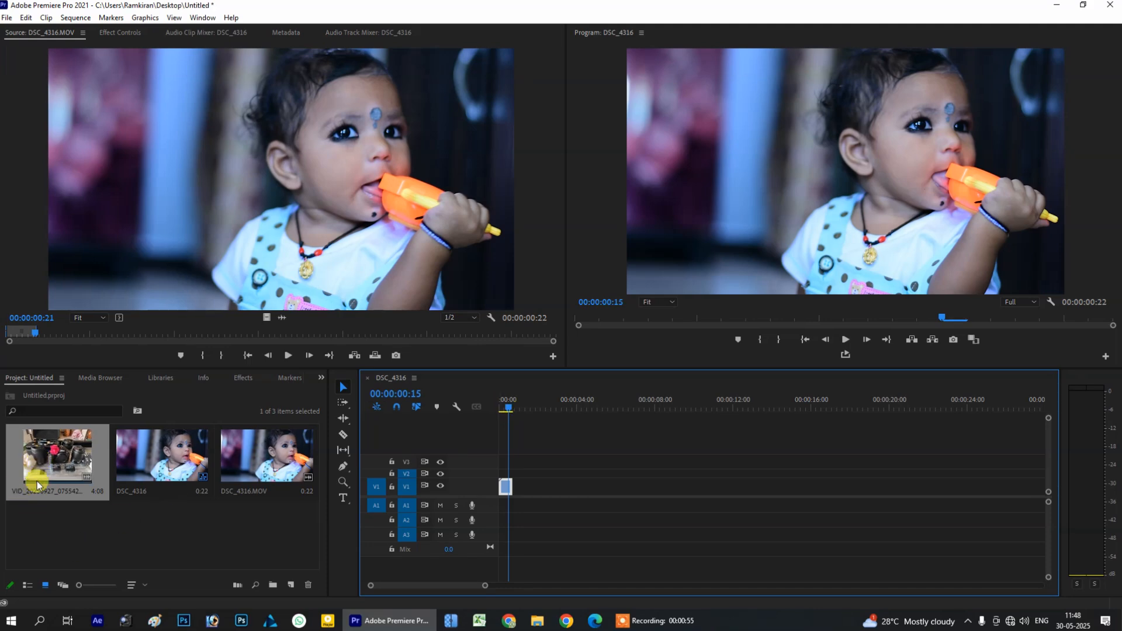
pyautogui.doubleClick(57, 467)
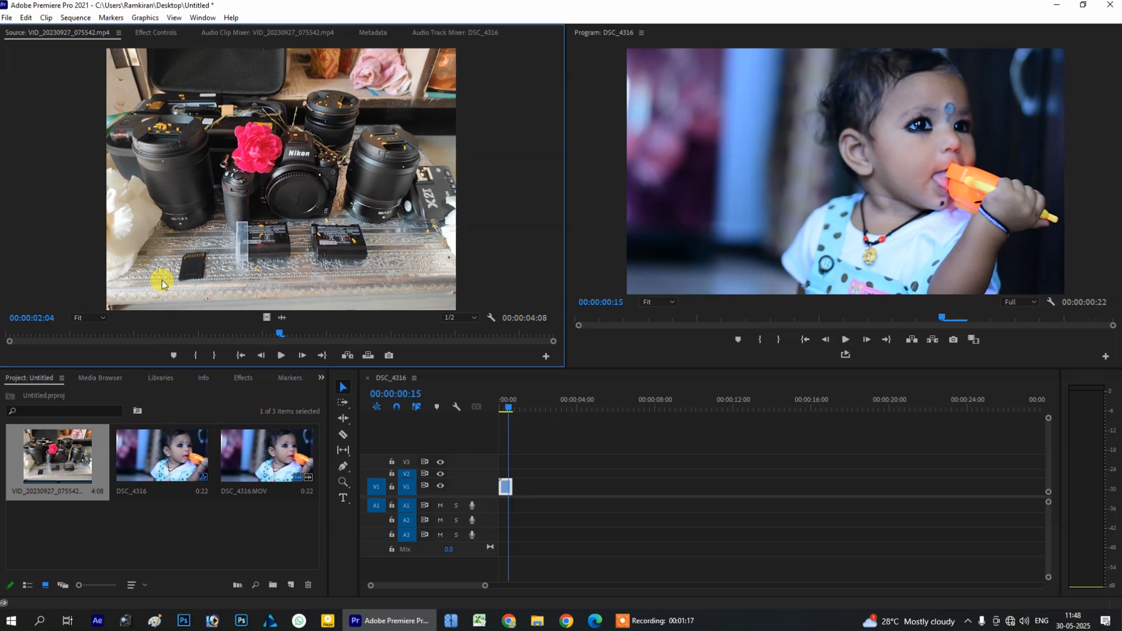
pyautogui.moveTo(56, 449); pyautogui.dragTo(504, 490)
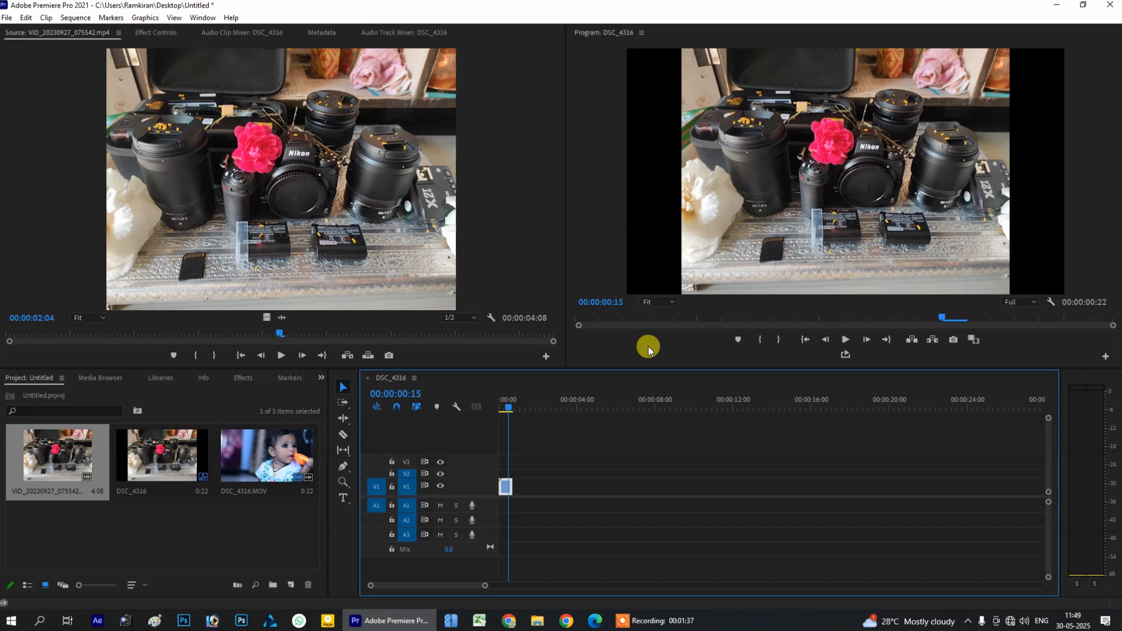
pyautogui.click(504, 407)
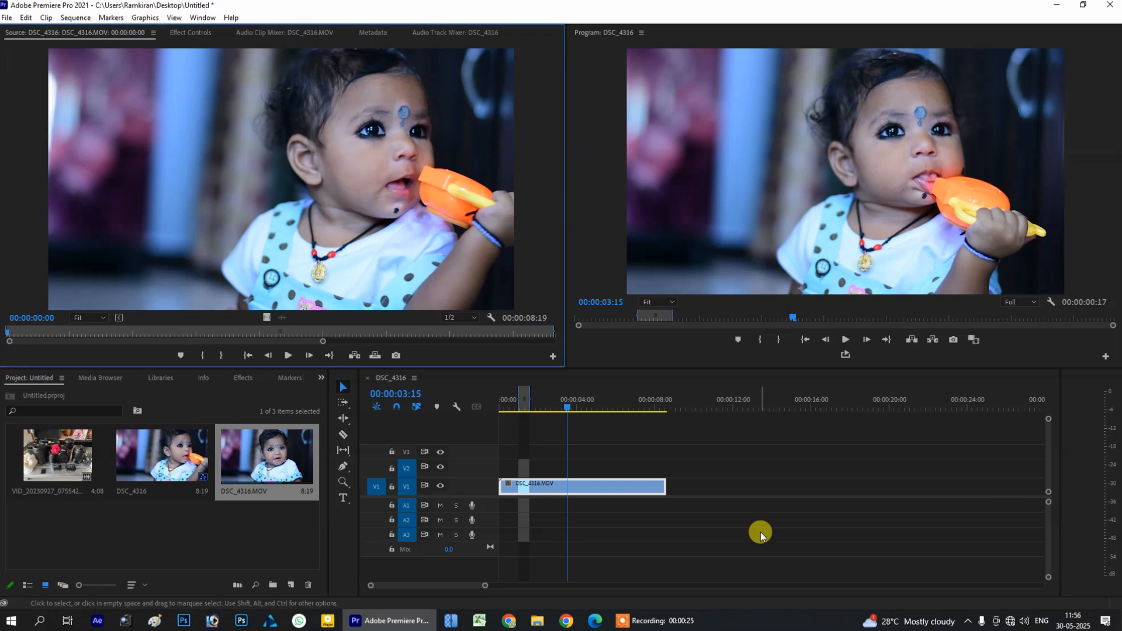
# - Play the sequence in slow motion to 00:00:05:01 and at normal speed to 00:00:06:22
pyautogui.press('space')
pyautogui.click(760, 532)
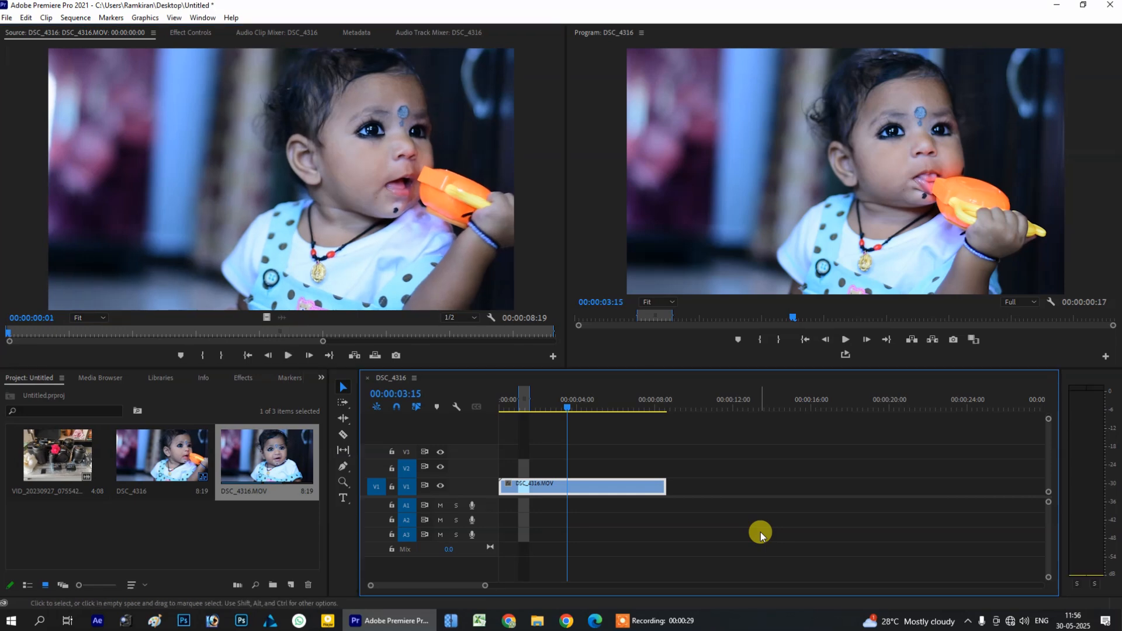
pyautogui.hotkey('shift', 'l')
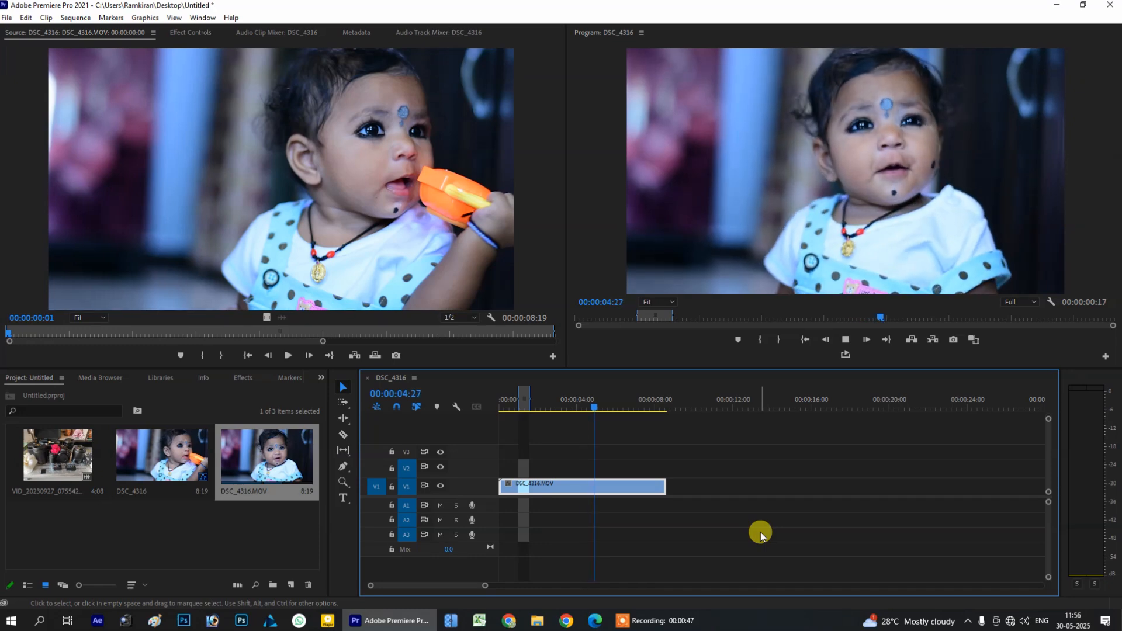
pyautogui.press('space')
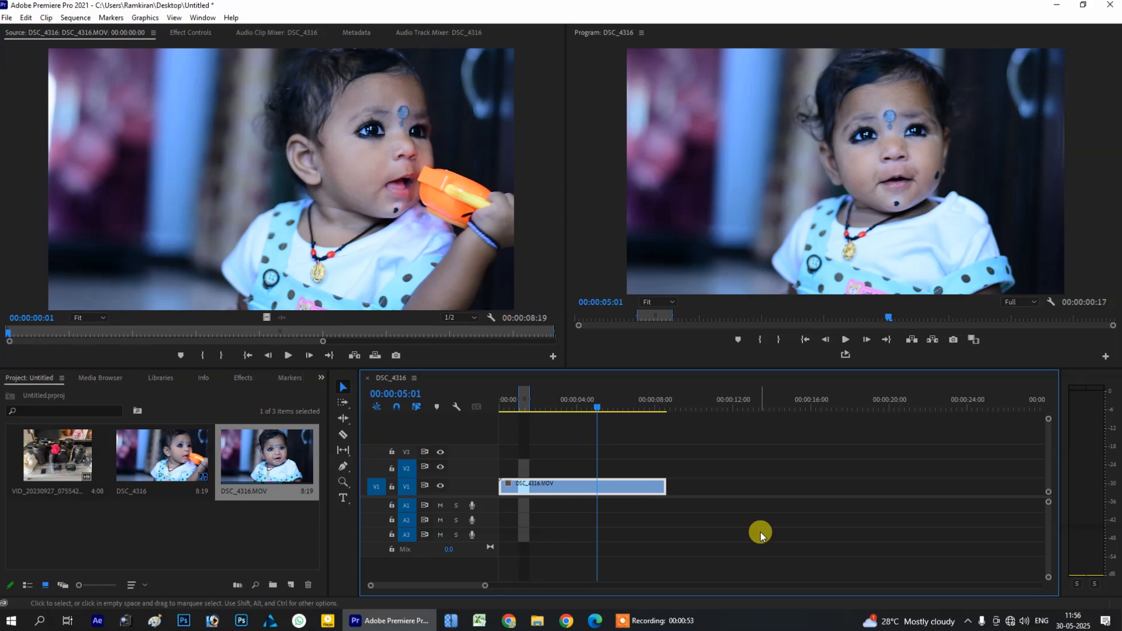
pyautogui.press('space')
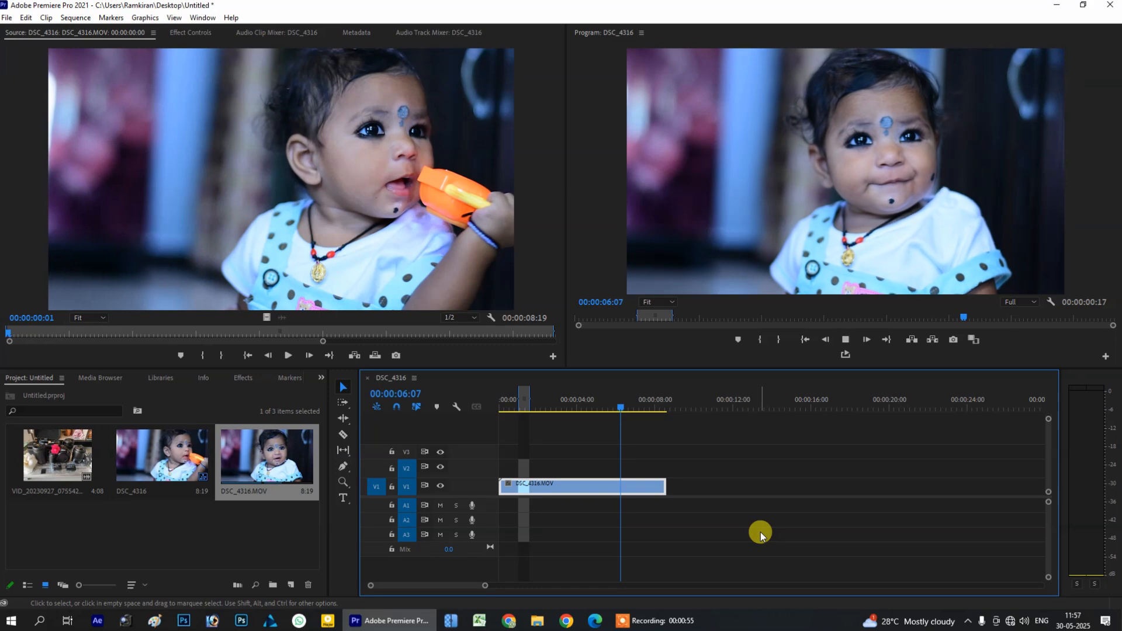
pyautogui.press('space')
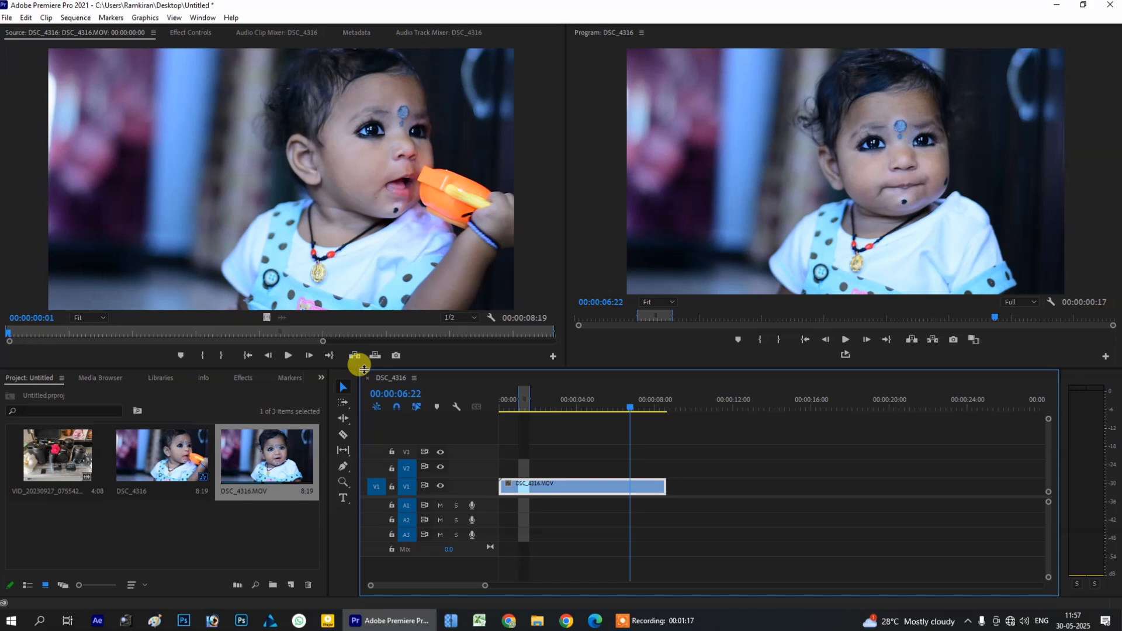
# - Play the sequence from its beginning and stop at 00:00:03:15
pyautogui.press('Home')
pyautogui.press('space')
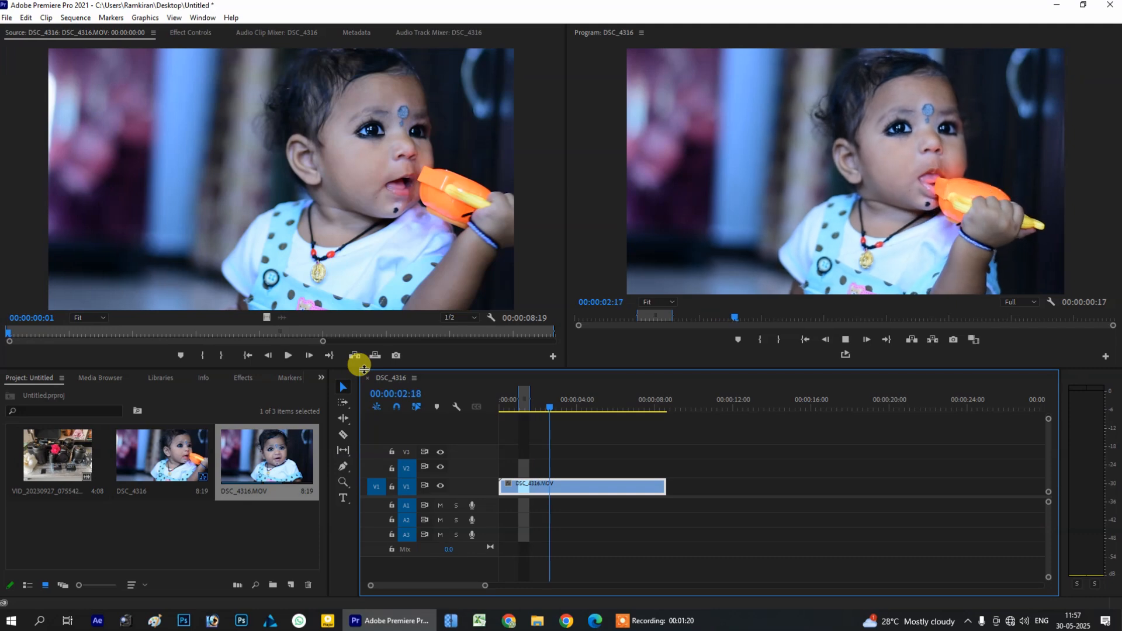
pyautogui.press('space')
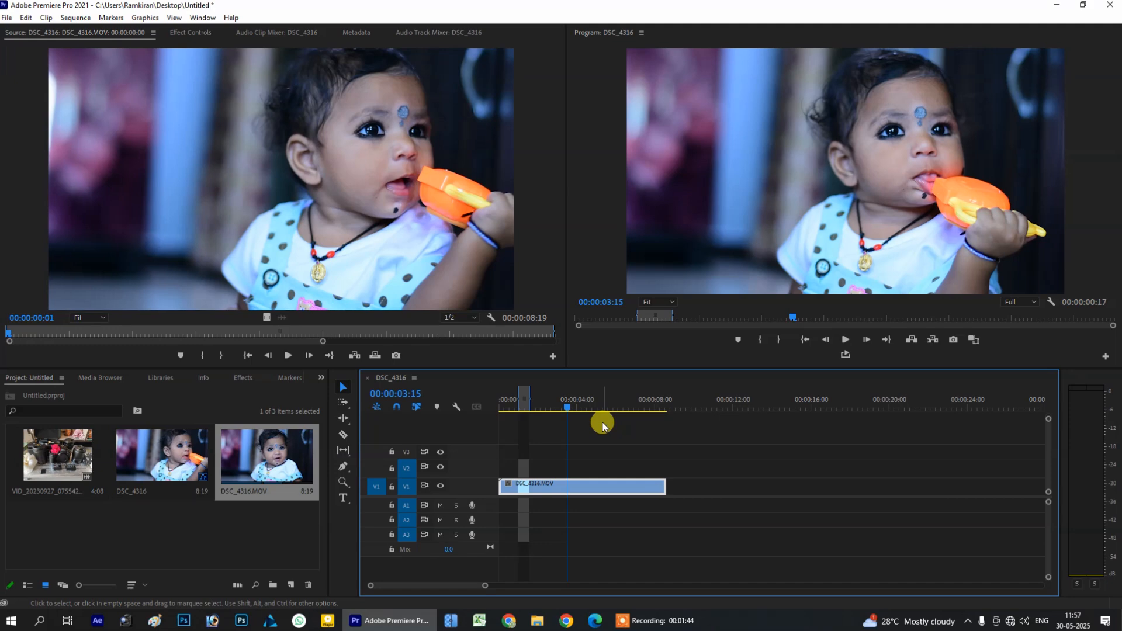
# - Enable loop playback in the Program Monitor and repeatedly play around the playhead position at 00:00:03:17
pyautogui.click(846, 357)
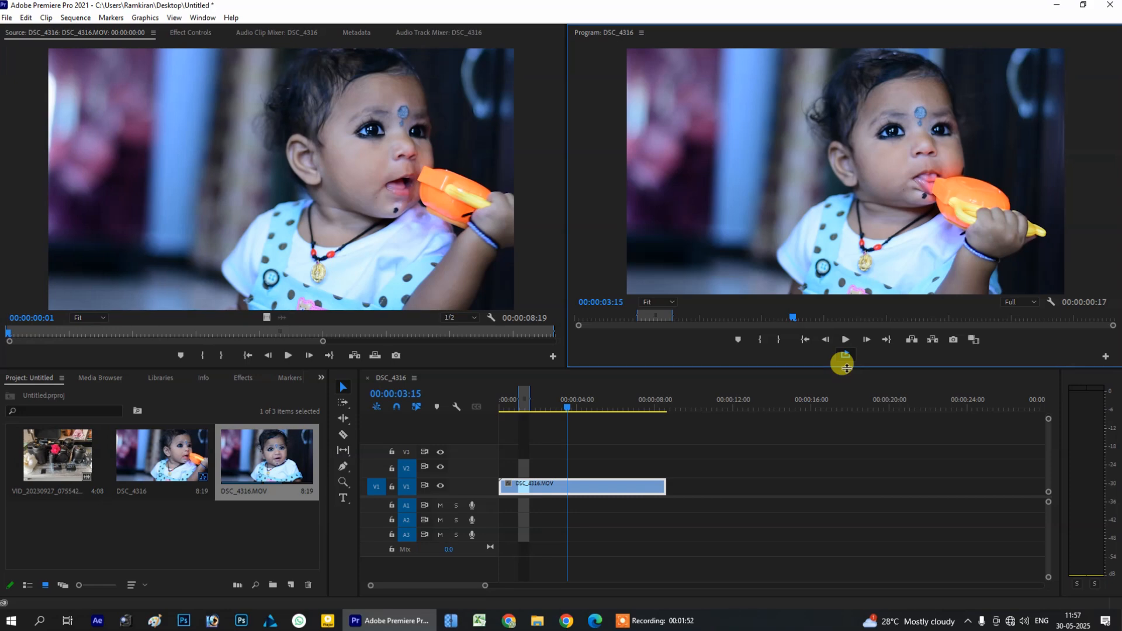
pyautogui.press('space')
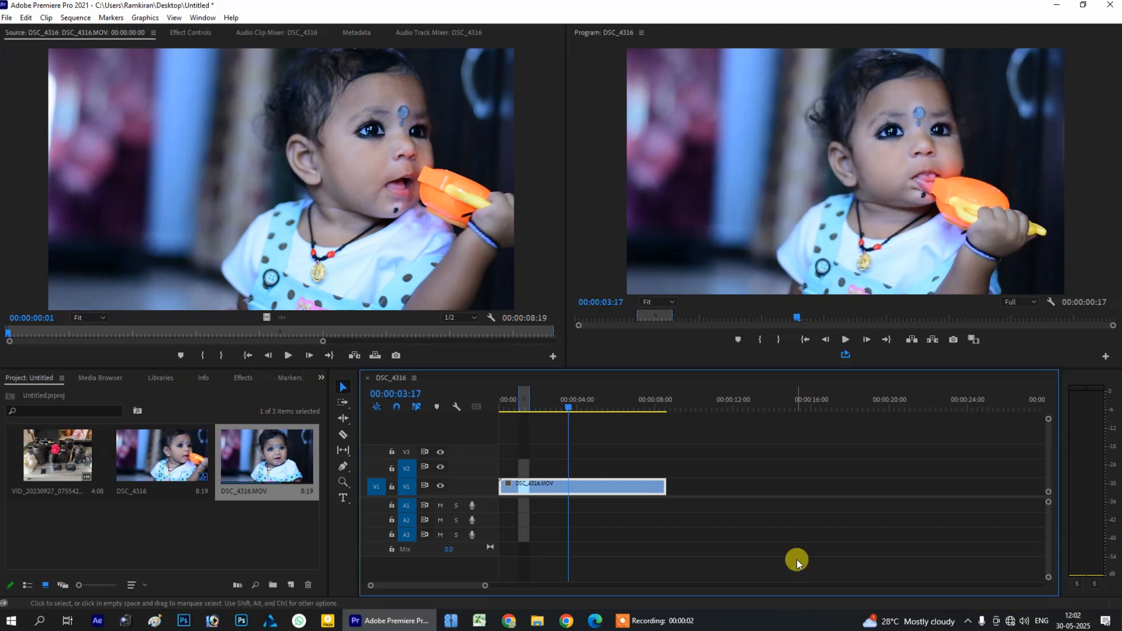
pyautogui.press('space')
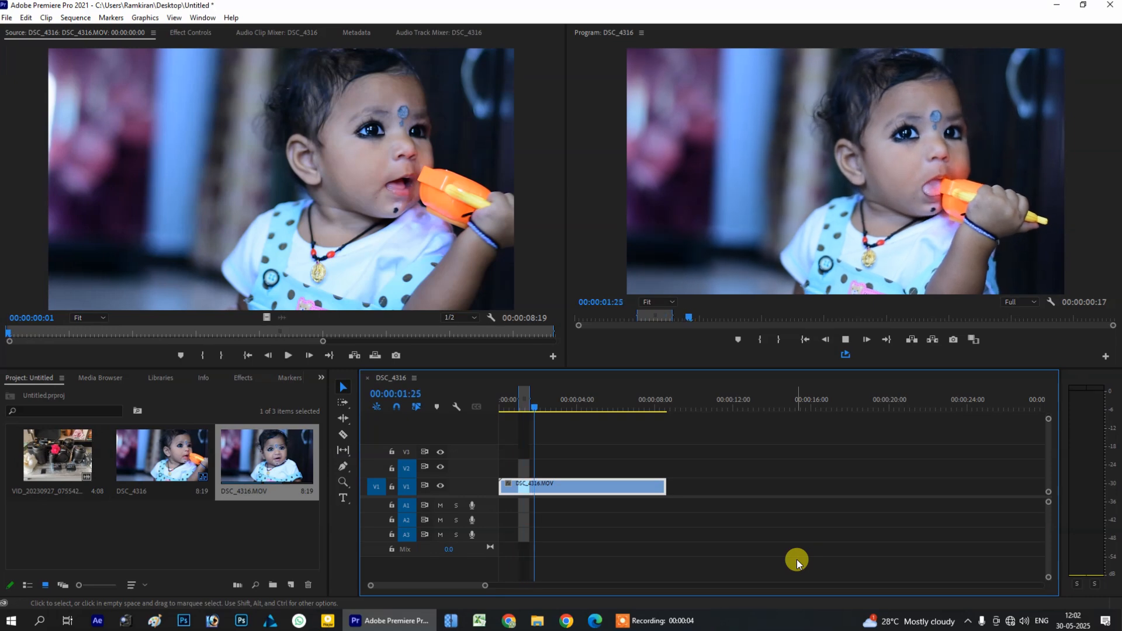
pyautogui.press('space')
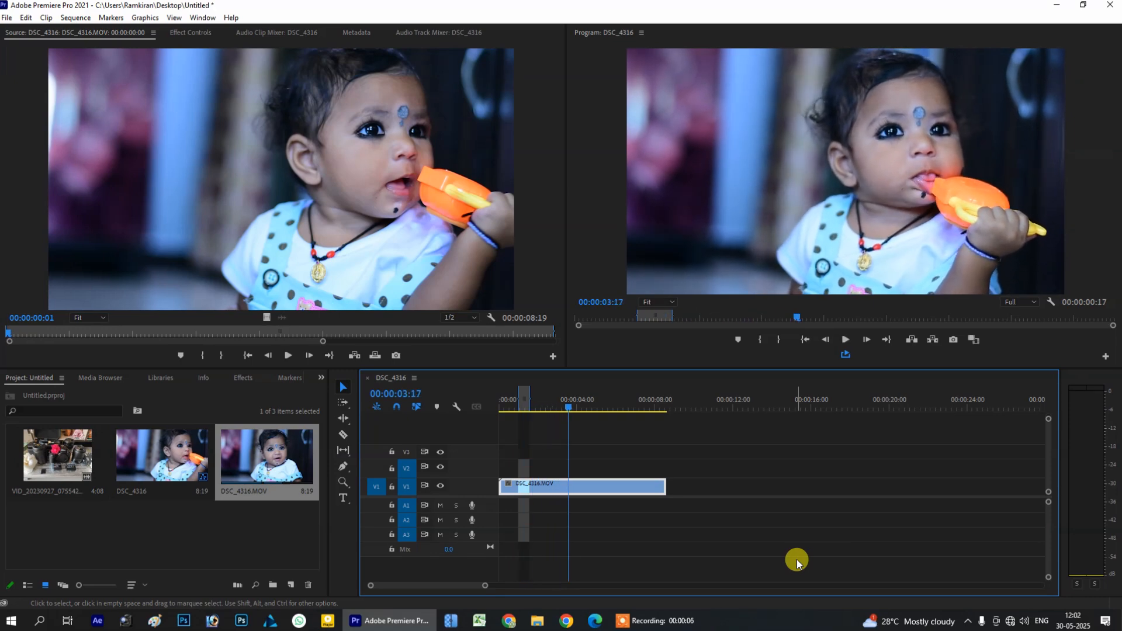
pyautogui.press('space')
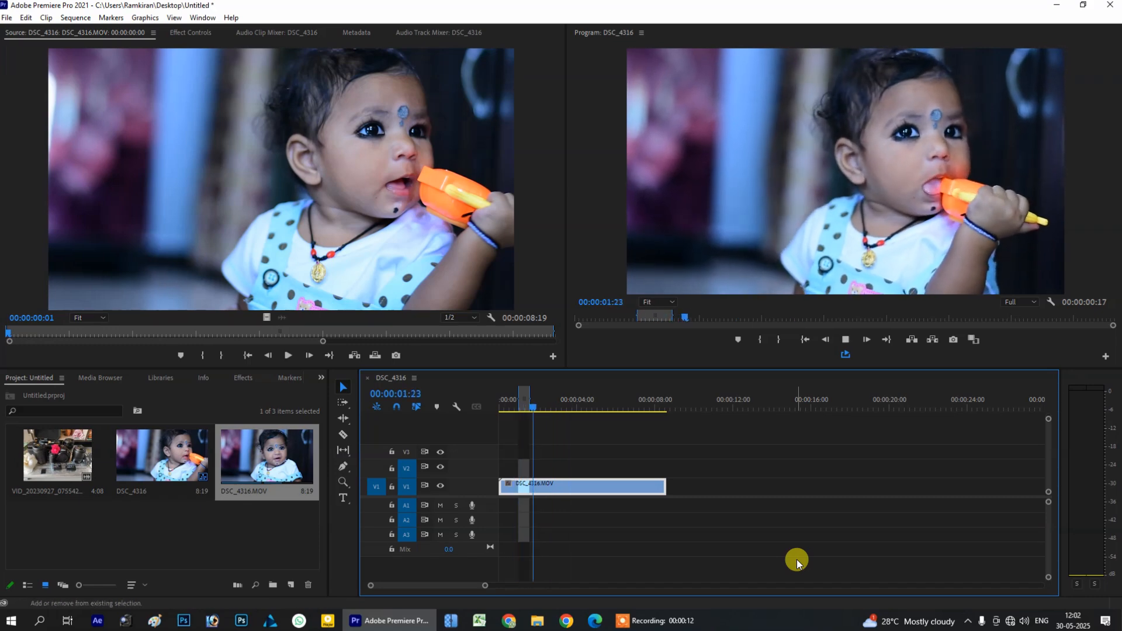
pyautogui.press('space')
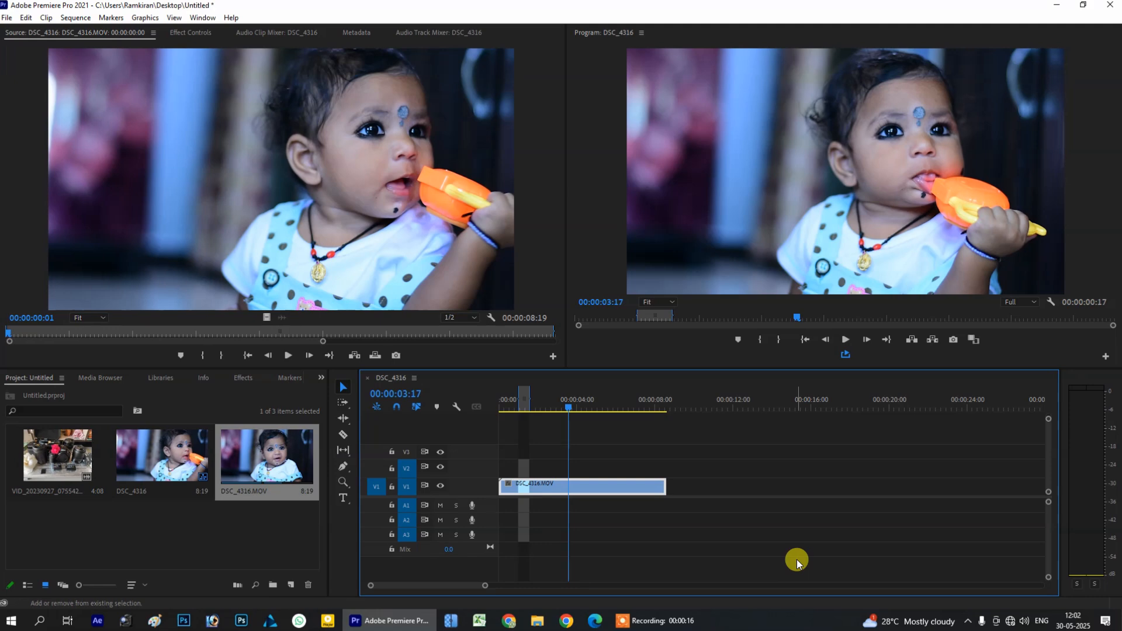
pyautogui.press('space')
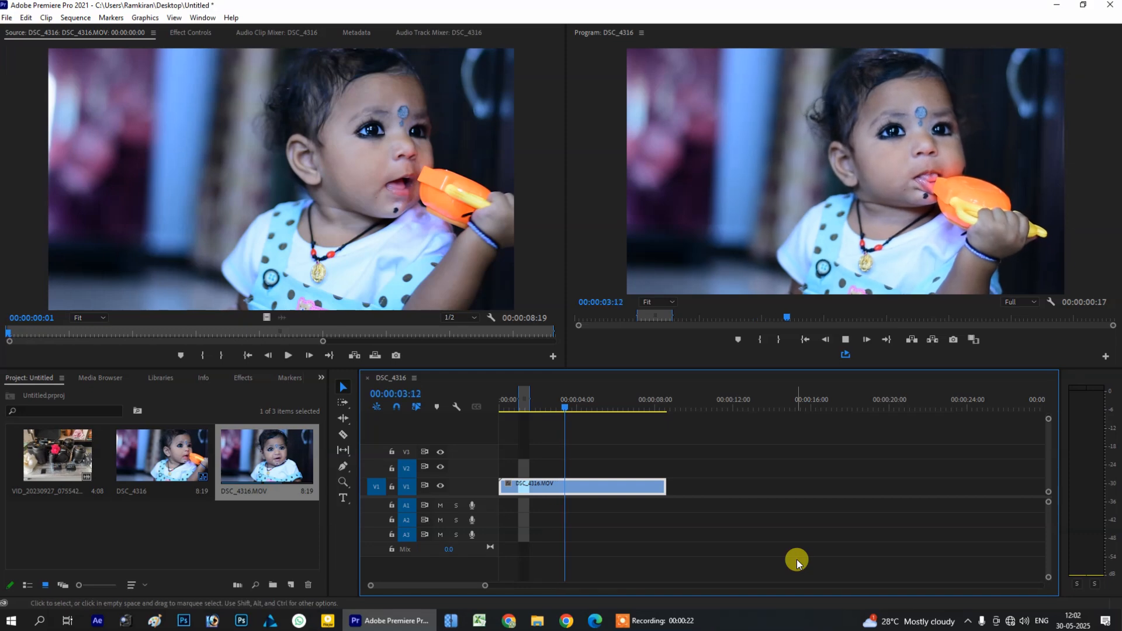
pyautogui.press('space')
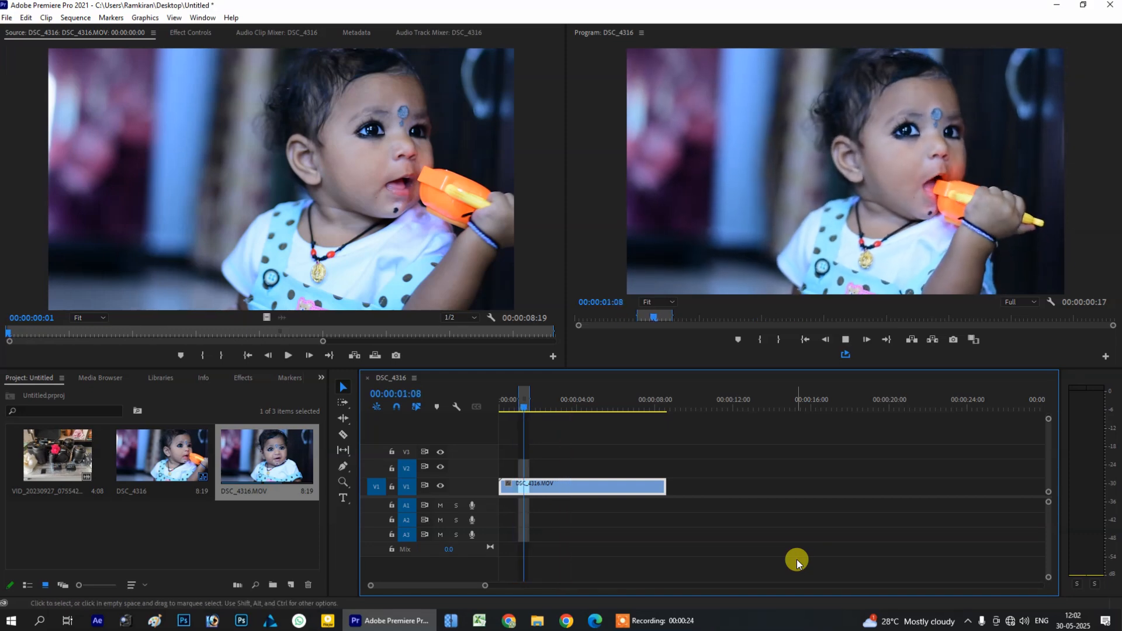
pyautogui.press('space')
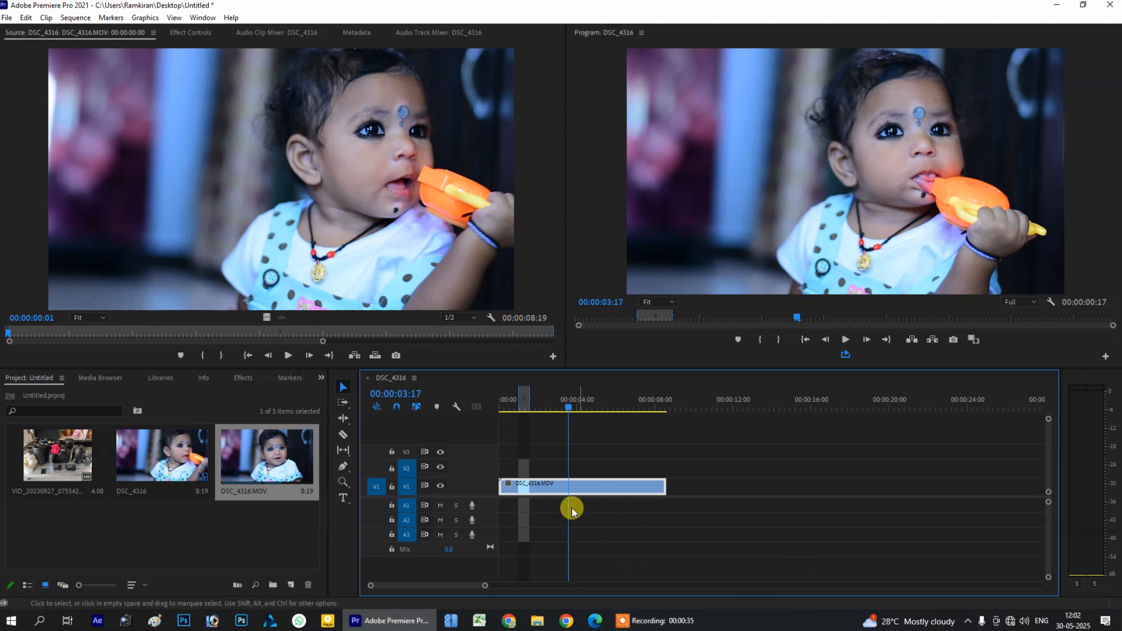
# - Open the V1 timeline clip DSC_4316.MOV in the Source Monitor at 00:00:03:17, leaving the clip selected on the timeline
pyautogui.doubleClick(608, 489)
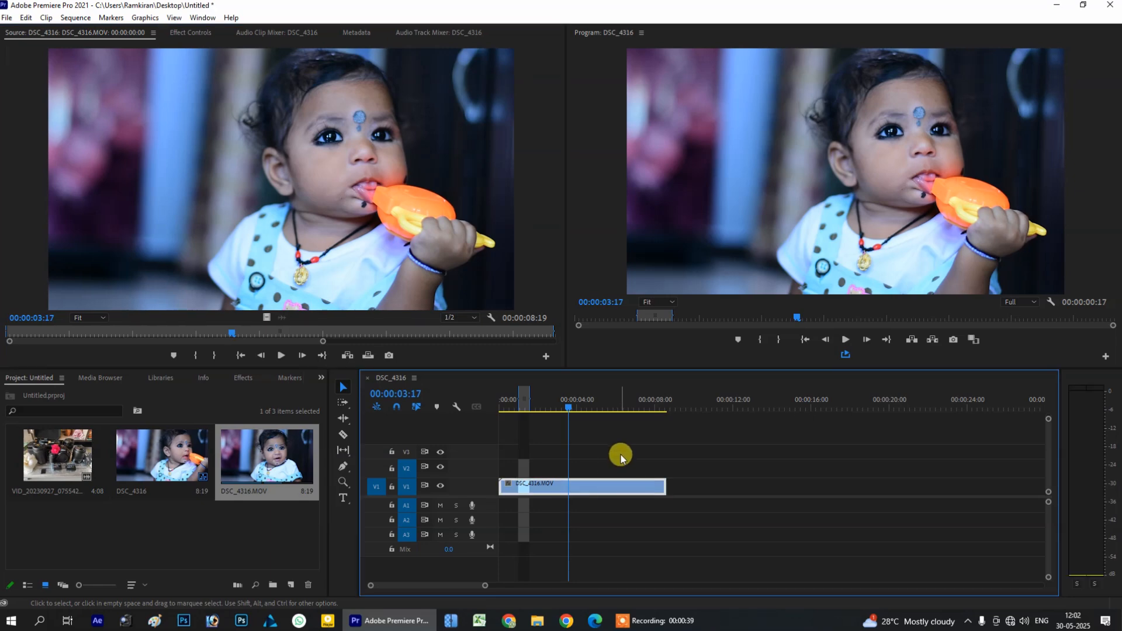
pyautogui.click(621, 458)
pyautogui.click(603, 483)
# - Move the playhead to the sequence start and nudge the selected V1 clip up through the tracks and back down
pyautogui.click(500, 408)
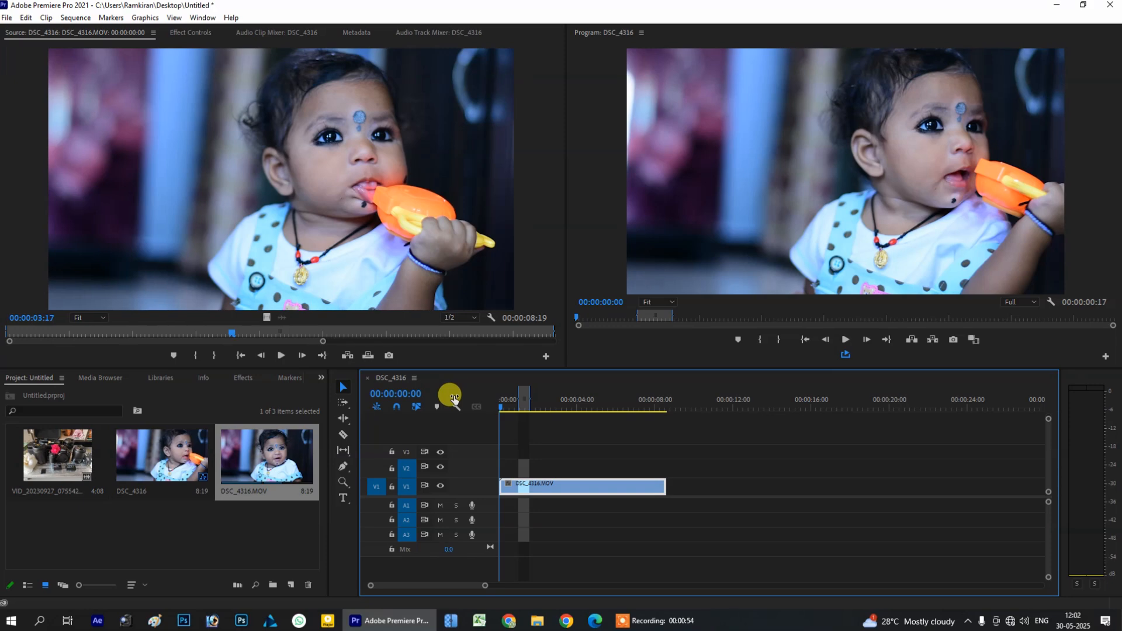
pyautogui.hotkey('alt', 'Up')
pyautogui.hotkey('alt', 'Down')
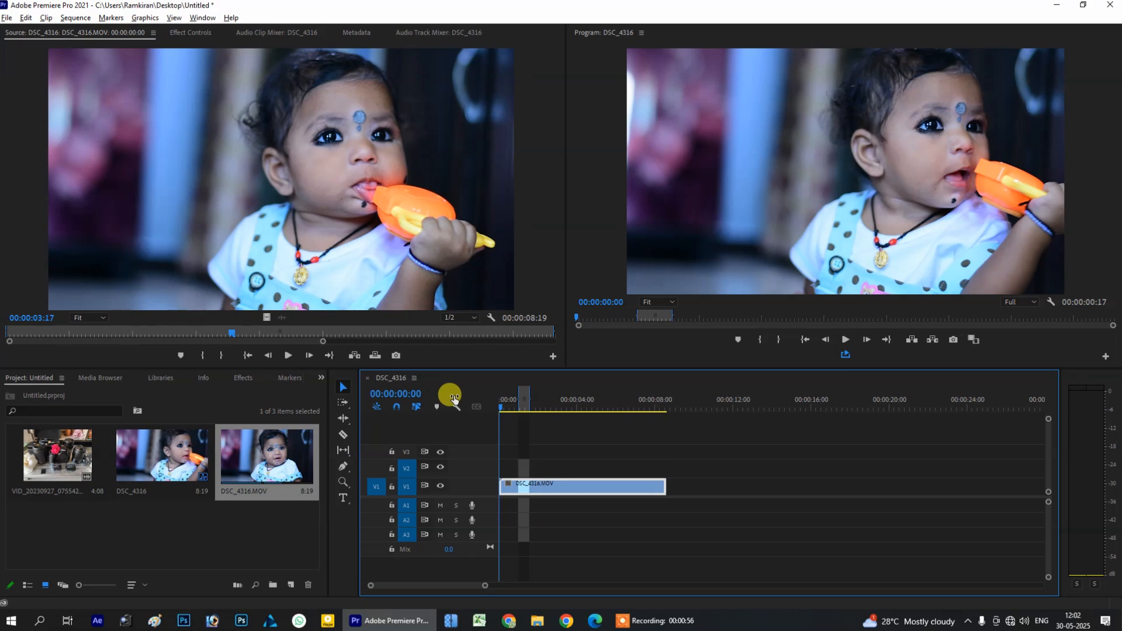
pyautogui.hotkey('alt', 'Up')
pyautogui.hotkey('alt', 'Up')
pyautogui.hotkey('alt', 'Down')
pyautogui.hotkey('alt', 'Down')
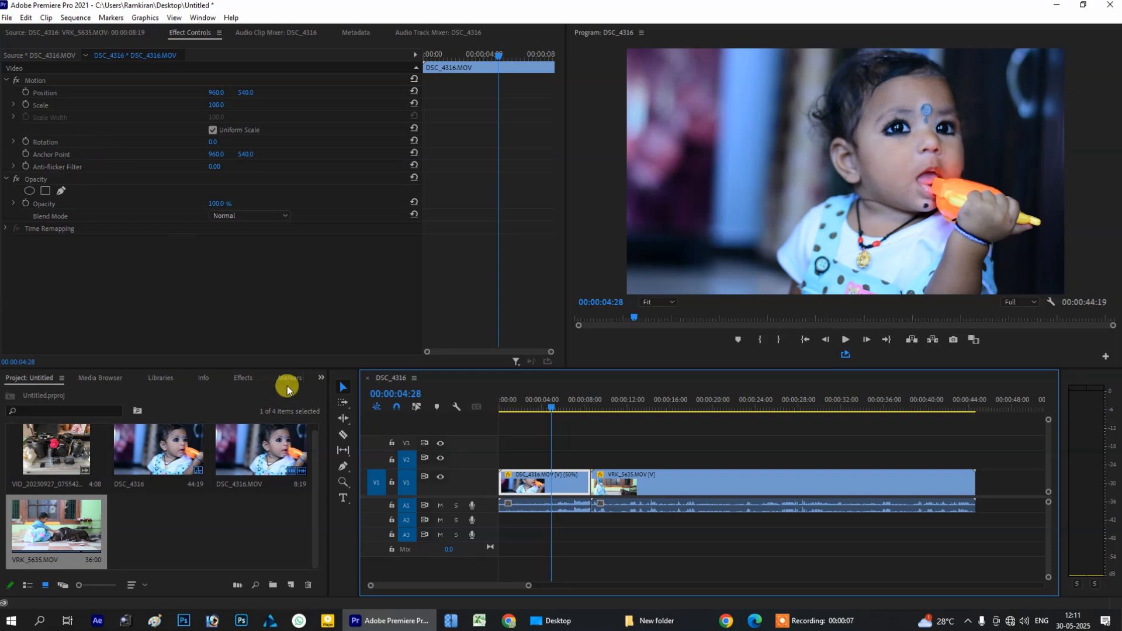
# - Show the effects library and set the vertical Position of DSC_4316.MOV to 135.0
pyautogui.click(240, 377)
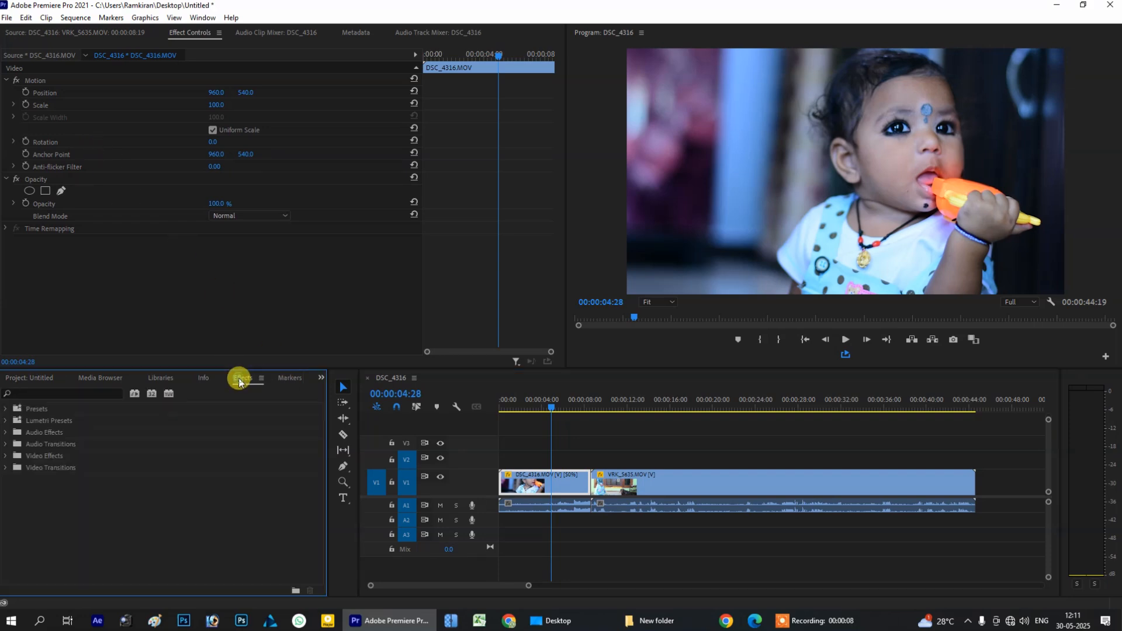
pyautogui.click(5, 469)
pyautogui.click(5, 469)
pyautogui.moveTo(246, 93); pyautogui.dragTo(280, 136)
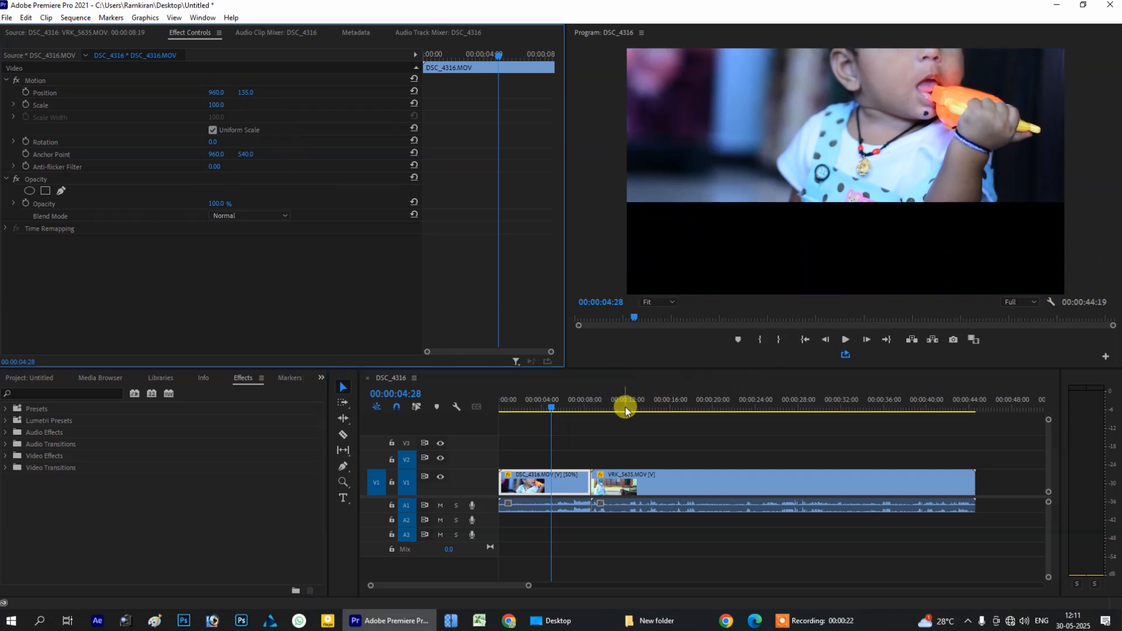
# - Paste the Motion, Opacity and Time Remapping attributes of DSC_4316.MOV onto VRK_5635.MOV and compare frames of both clips
pyautogui.click(639, 398)
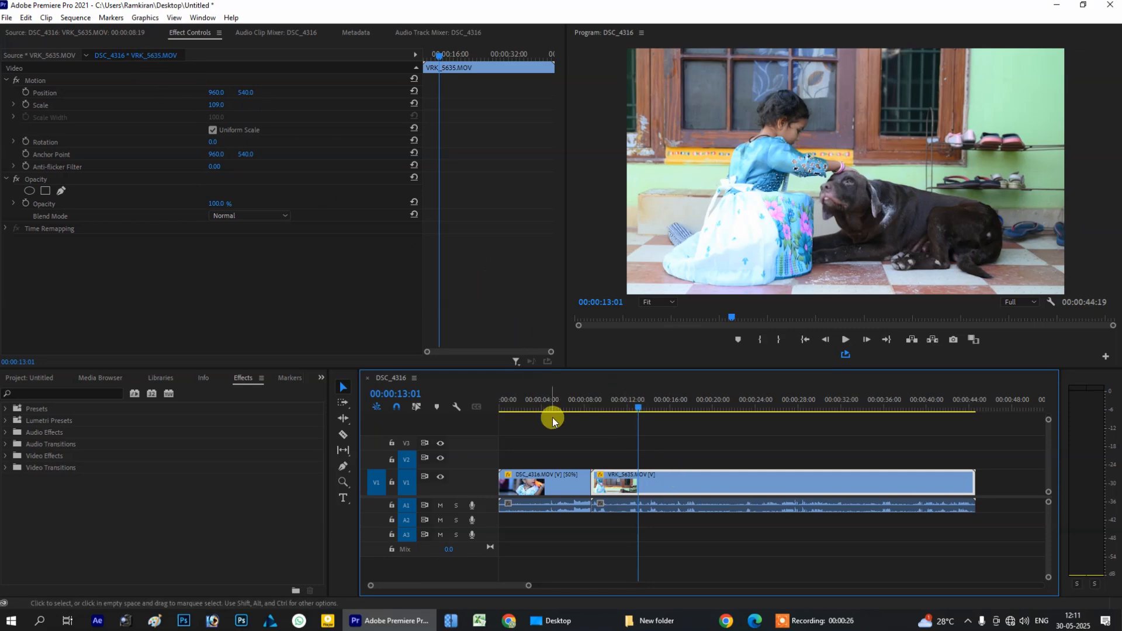
pyautogui.click(548, 399)
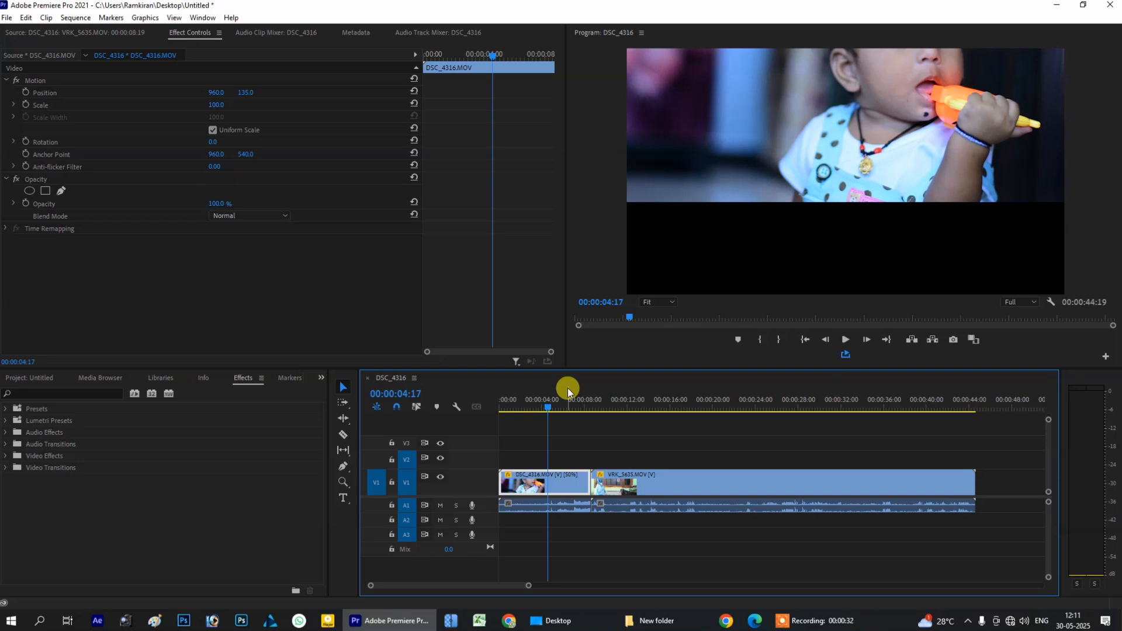
pyautogui.click(622, 403)
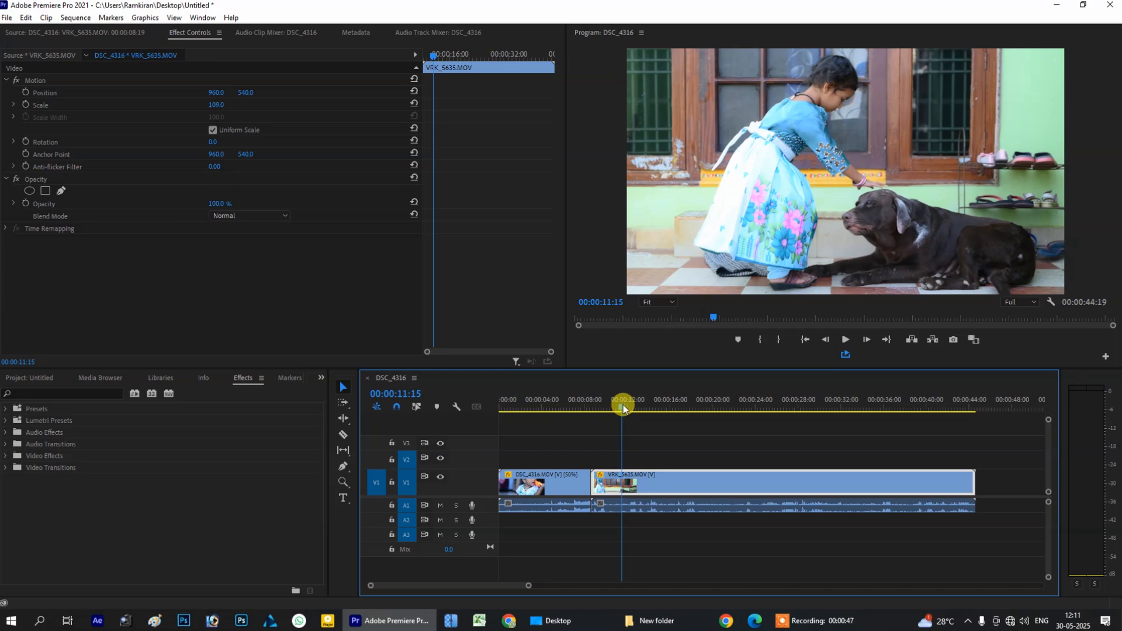
pyautogui.hotkey('ctrl', 'alt', 'v')
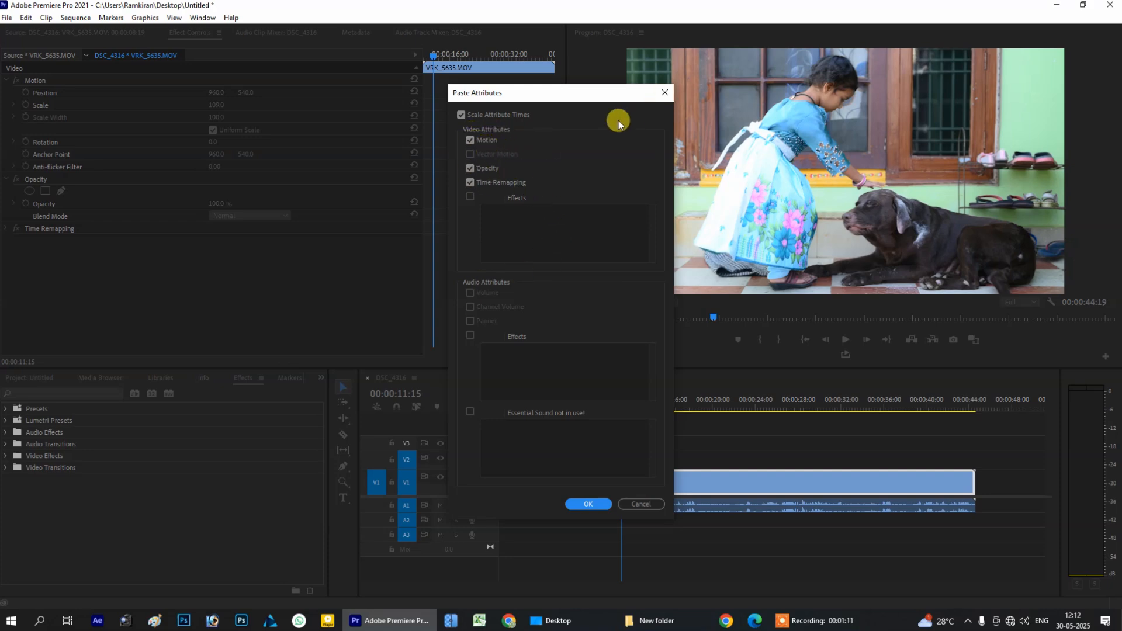
pyautogui.click(586, 506)
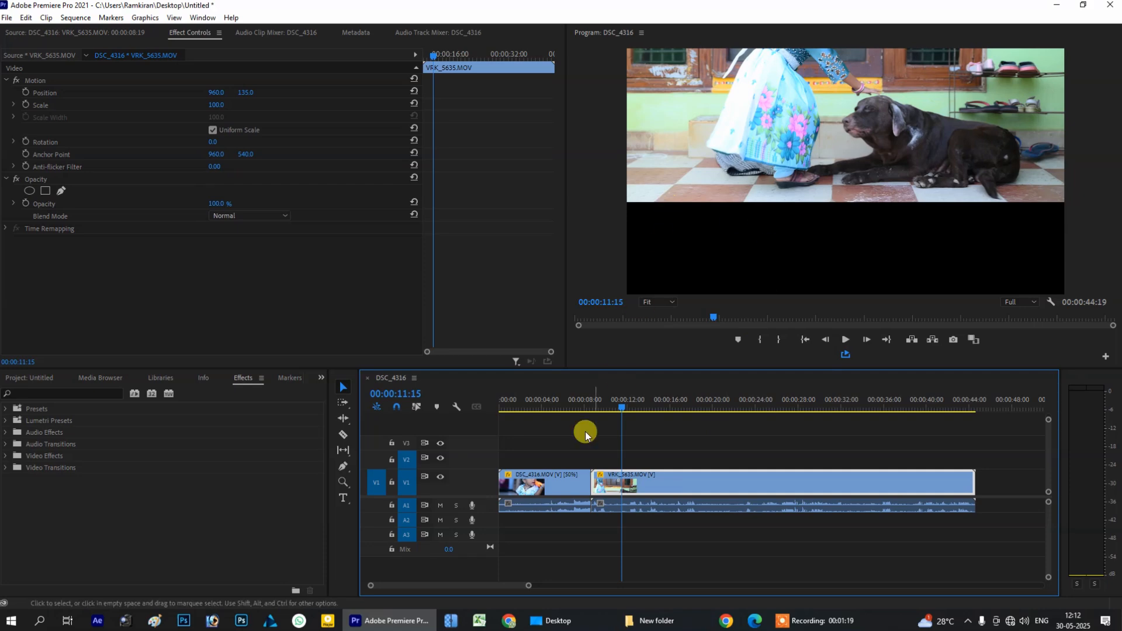
pyautogui.click(557, 405)
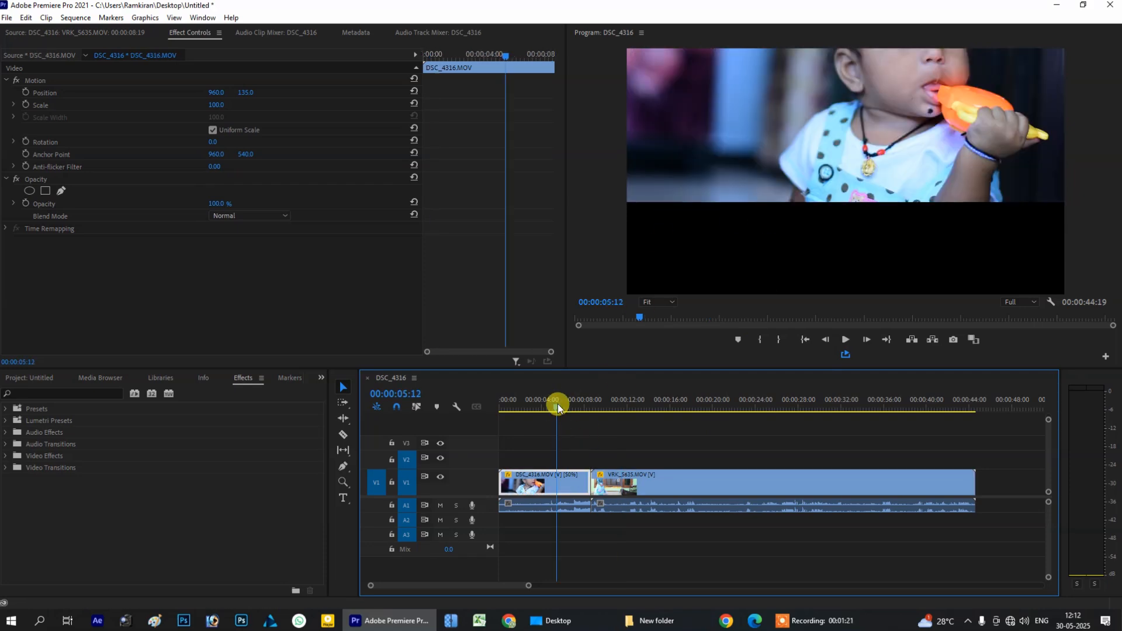
pyautogui.click(672, 405)
pyautogui.click(672, 405)
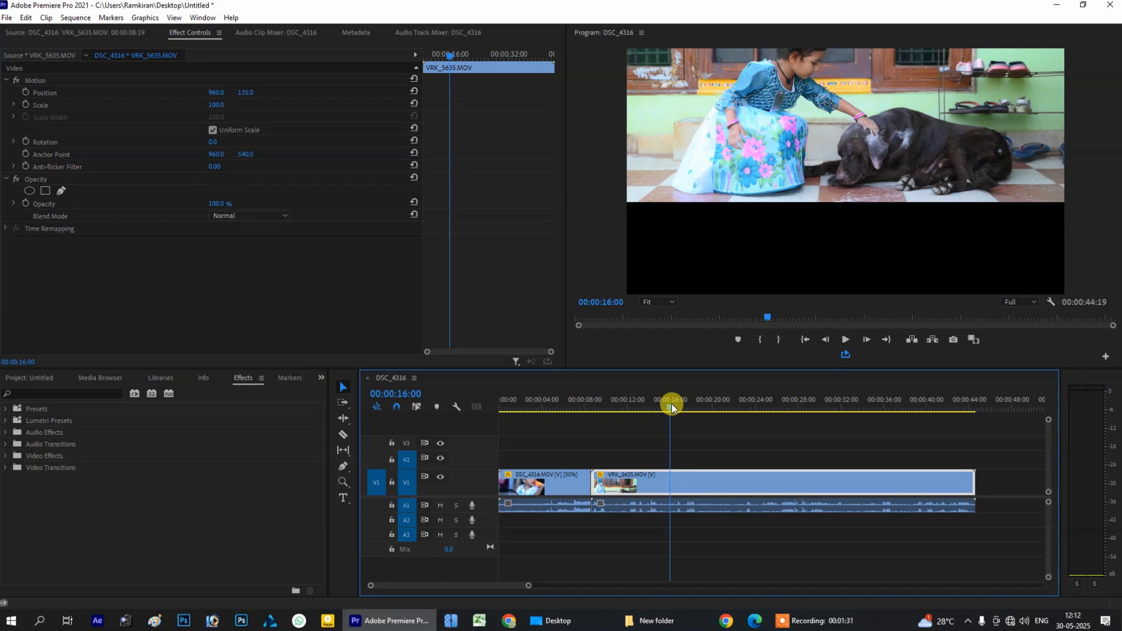
# - Expand the Video Transitions category and duplicate VRK_5635.MOV's video onto track V3, starting the copy at about 00:00:07
pyautogui.click(7, 468)
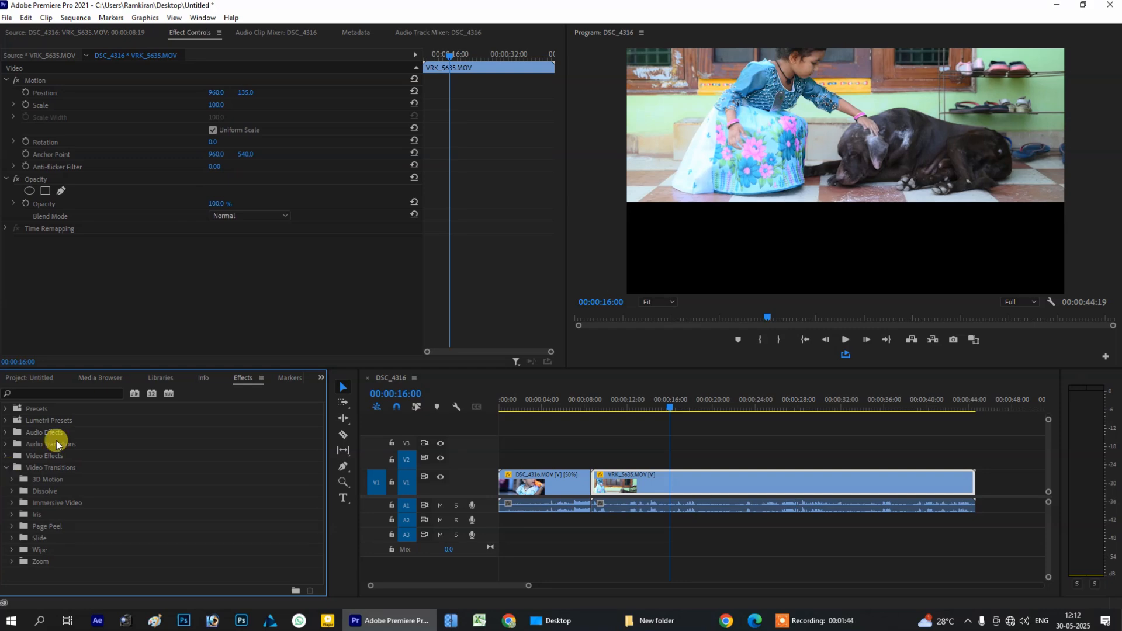
pyautogui.click(722, 483)
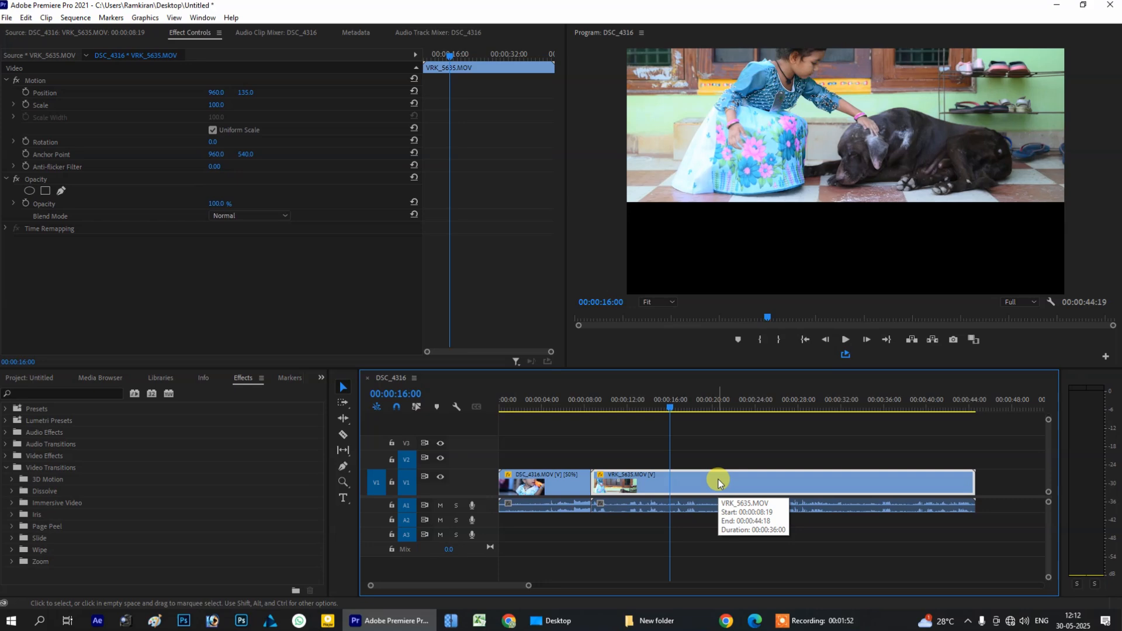
pyautogui.moveTo(718, 479); pyautogui.dragTo(752, 440)
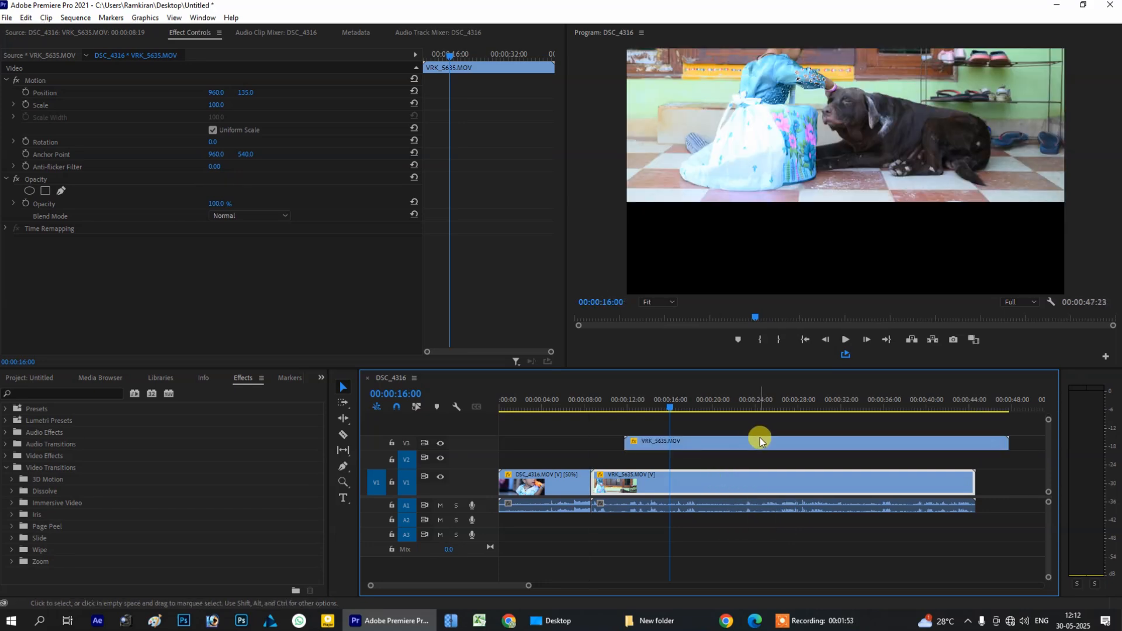
pyautogui.moveTo(672, 407)
pyautogui.mouseDown()
pyautogui.moveTo(739, 406)
pyautogui.moveTo(673, 407)
pyautogui.mouseUp()
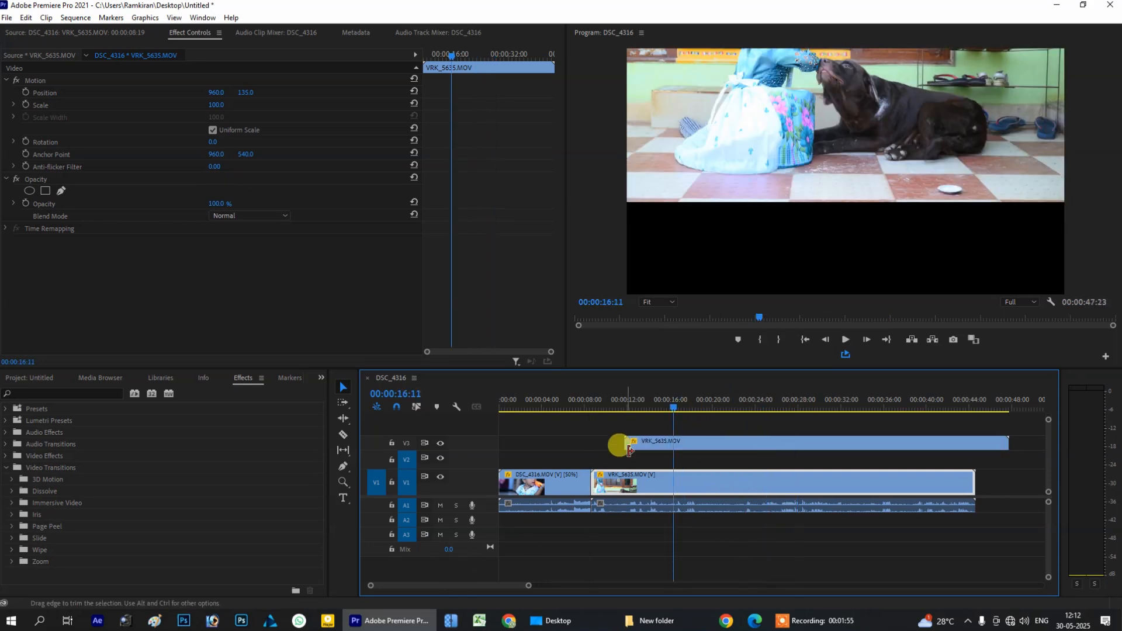
pyautogui.moveTo(692, 445); pyautogui.dragTo(645, 449)
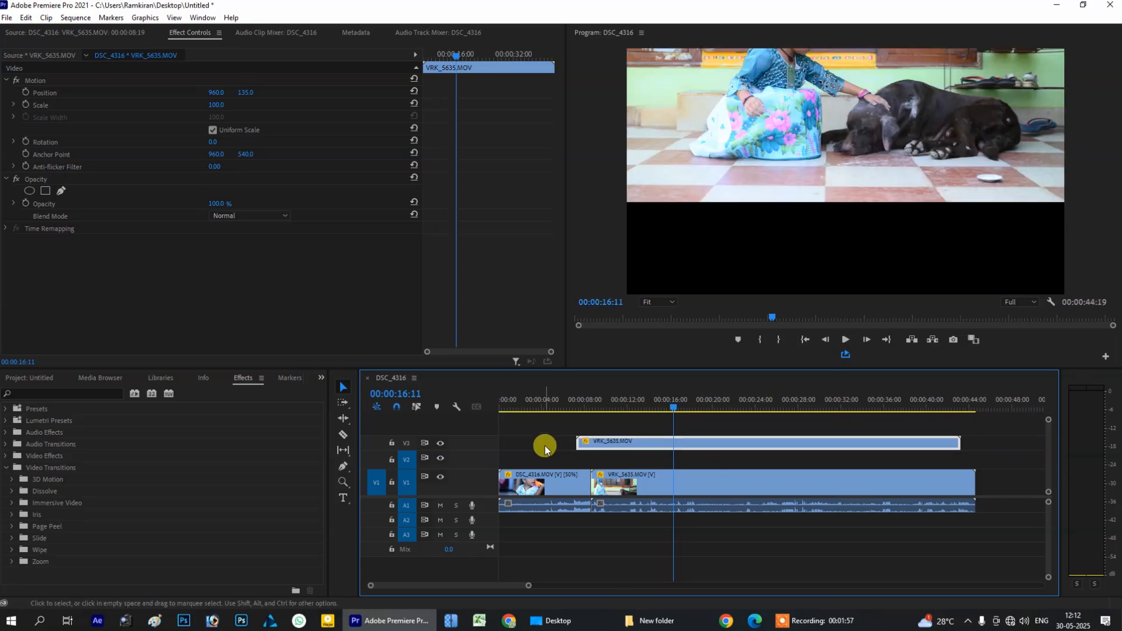